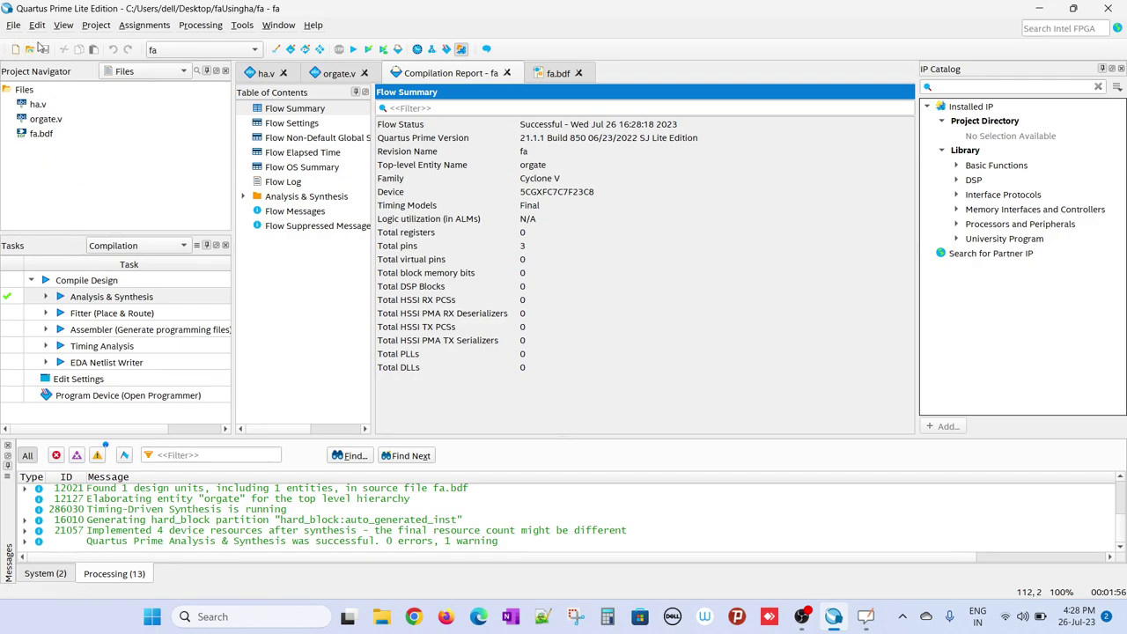
left_click(13, 24)
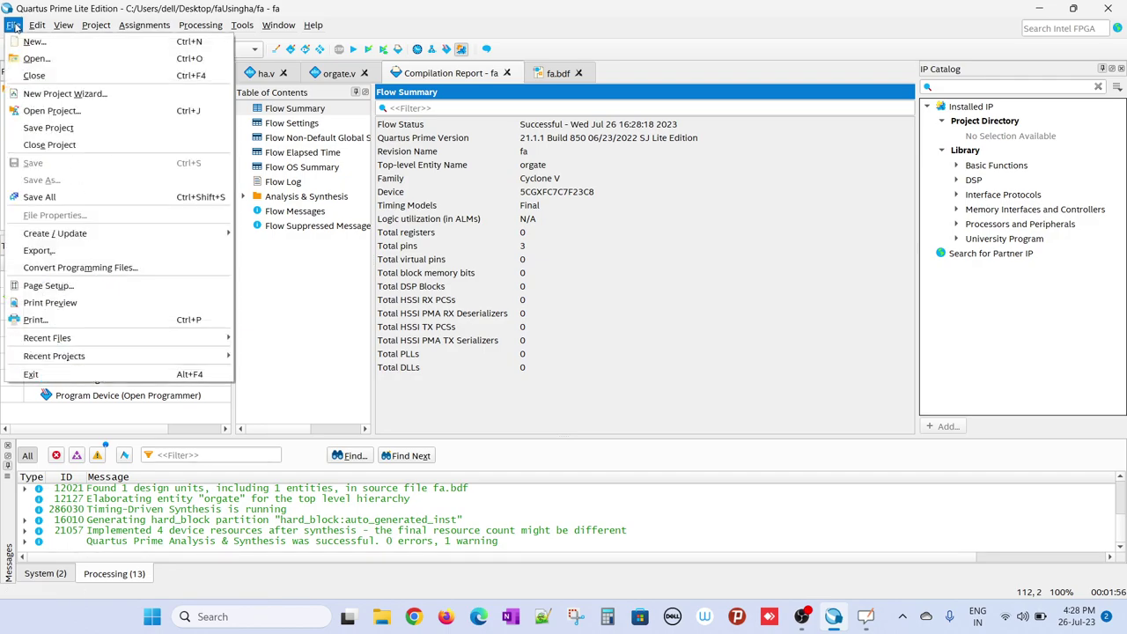
left_click(69, 43)
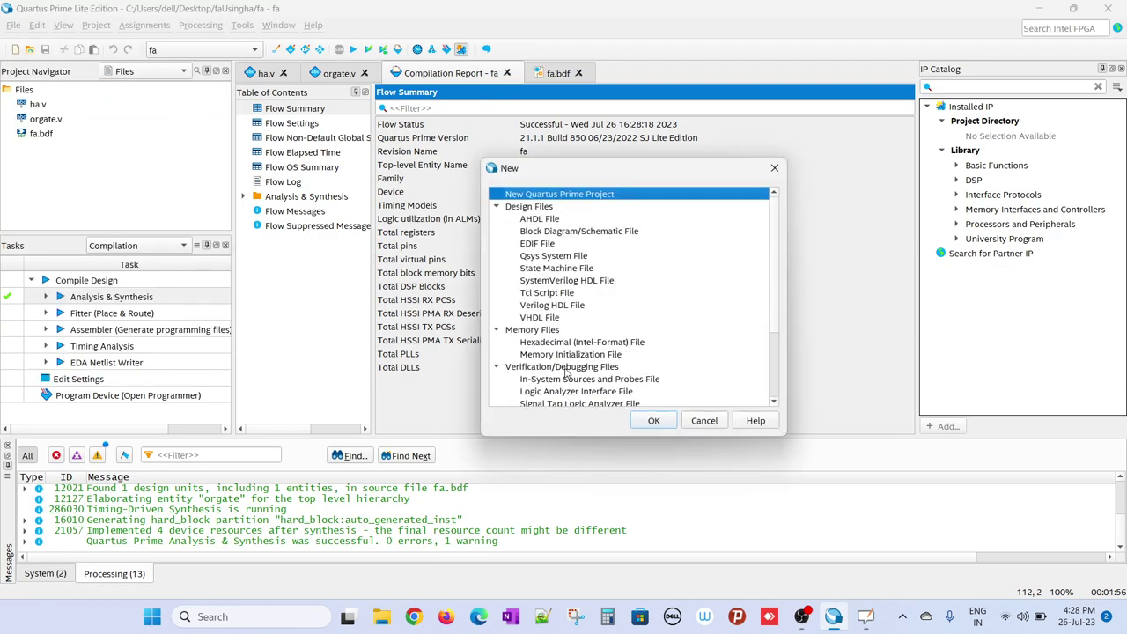
scroll(556, 362, "down", 2)
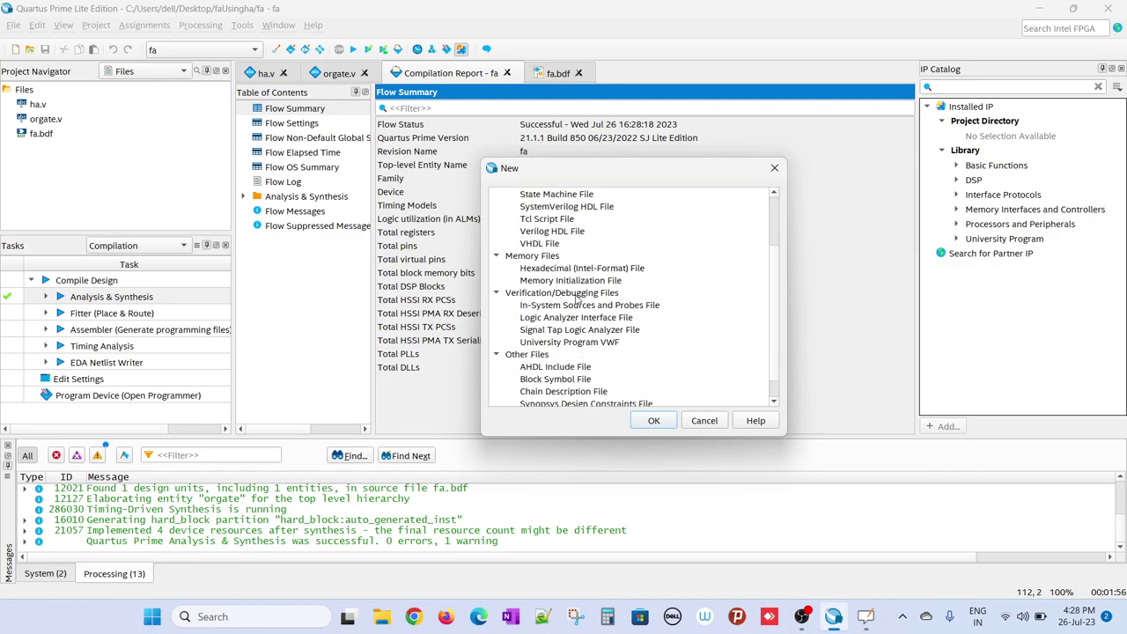
left_click(583, 343)
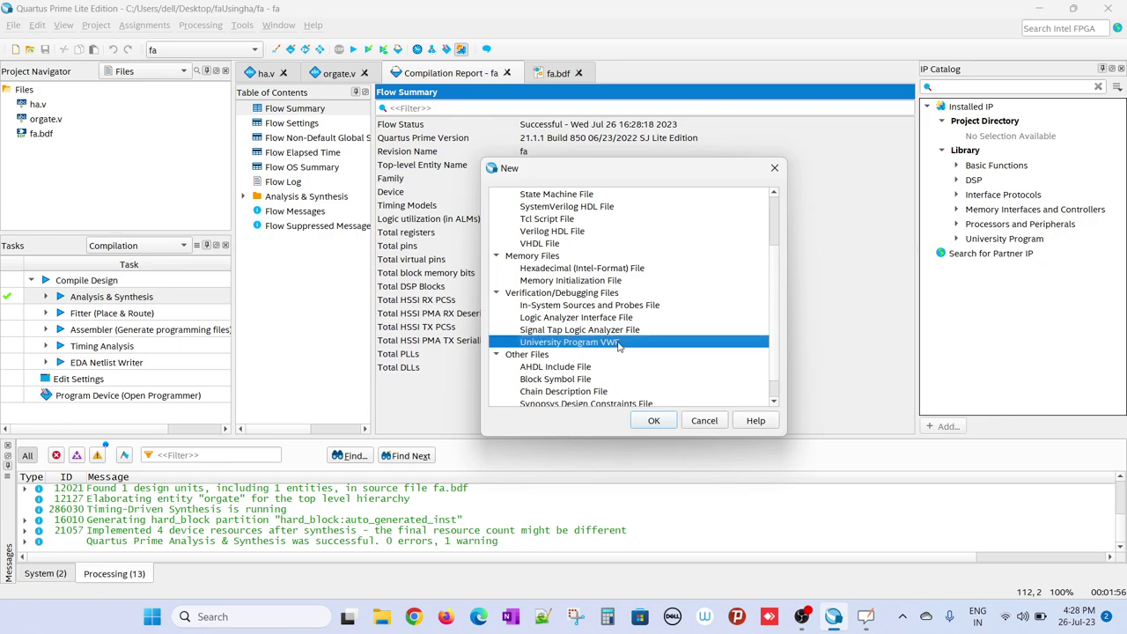
left_click(655, 421)
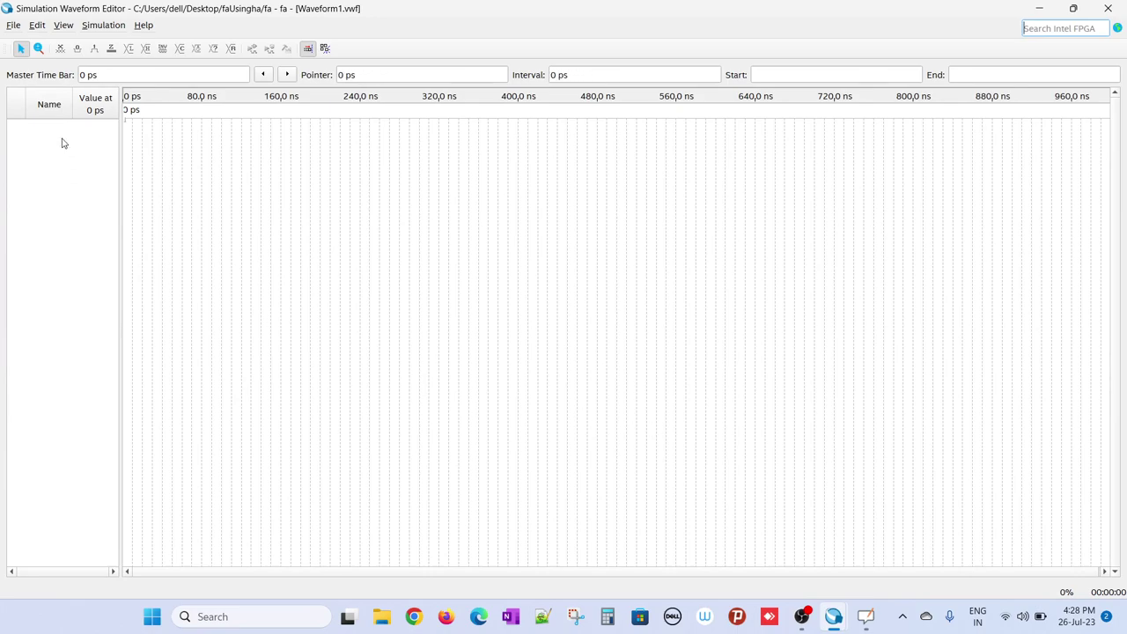
right_click(49, 196)
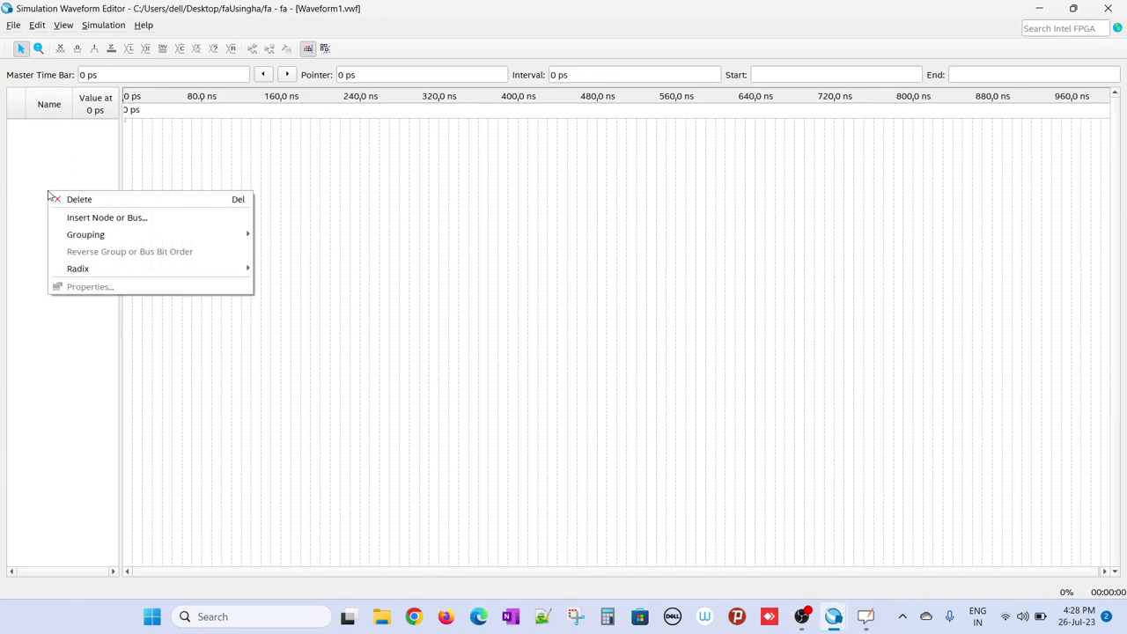
left_click(100, 218)
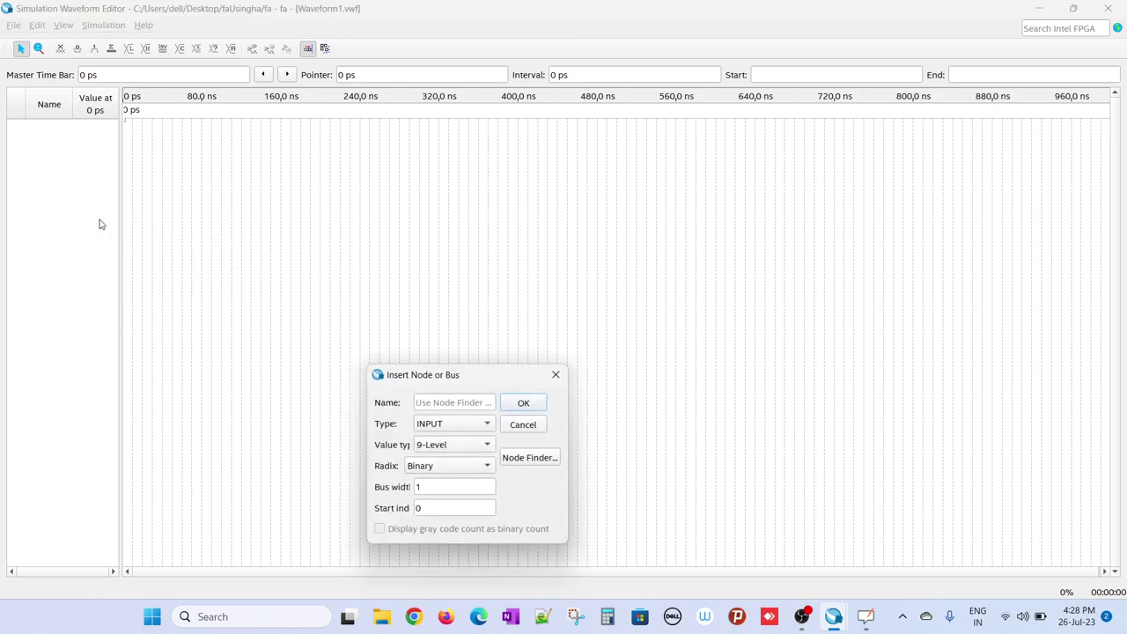
left_click(530, 457)
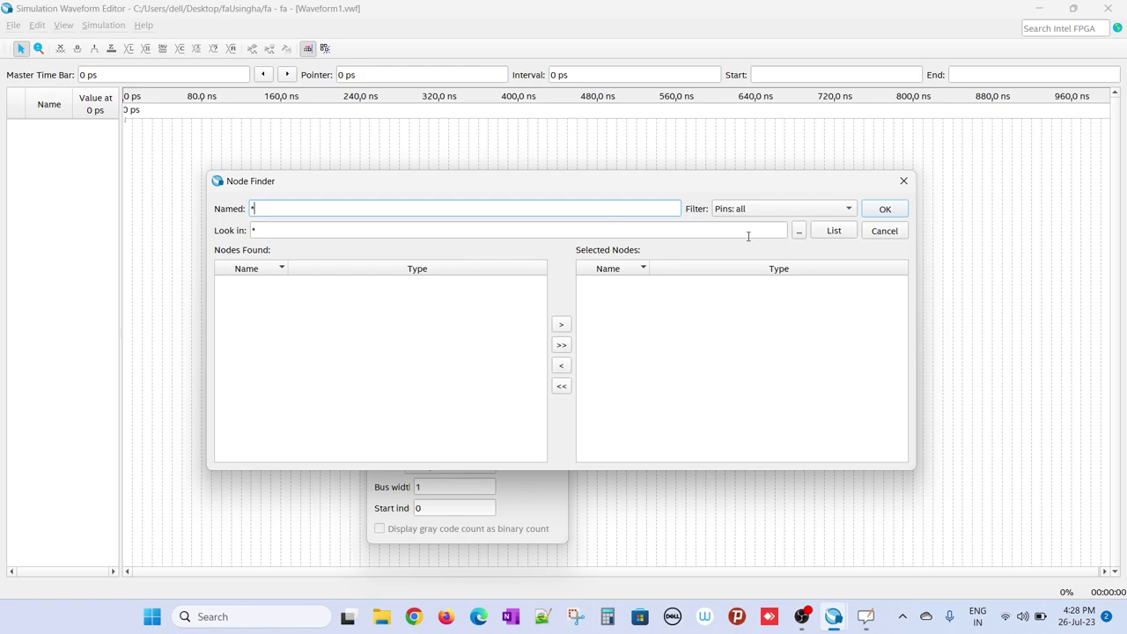
left_click(833, 232)
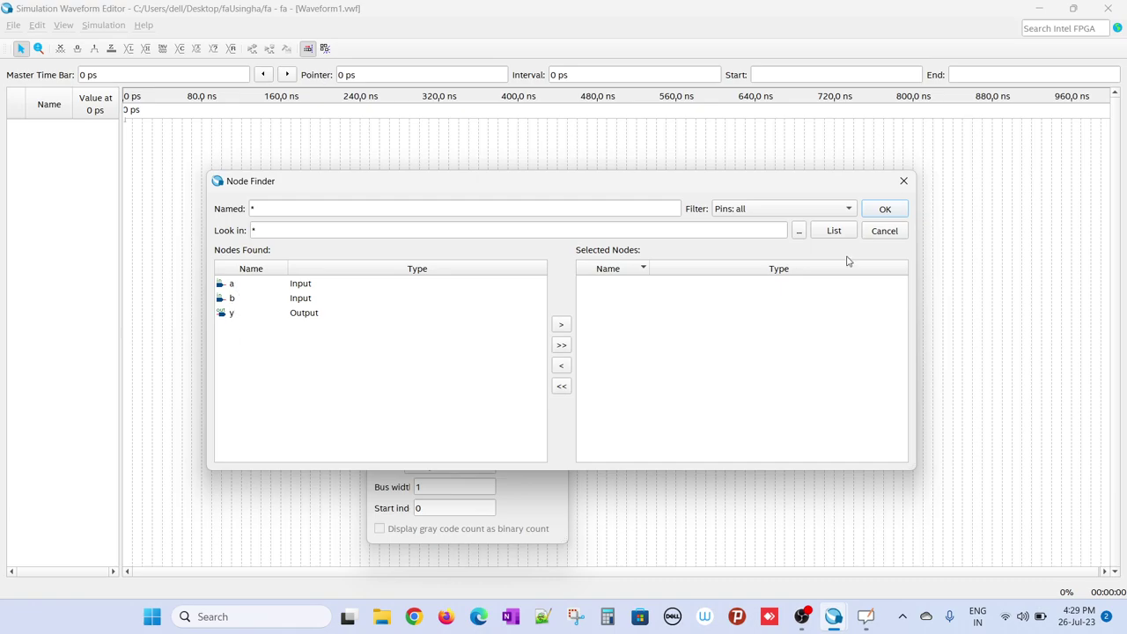
left_click(878, 234)
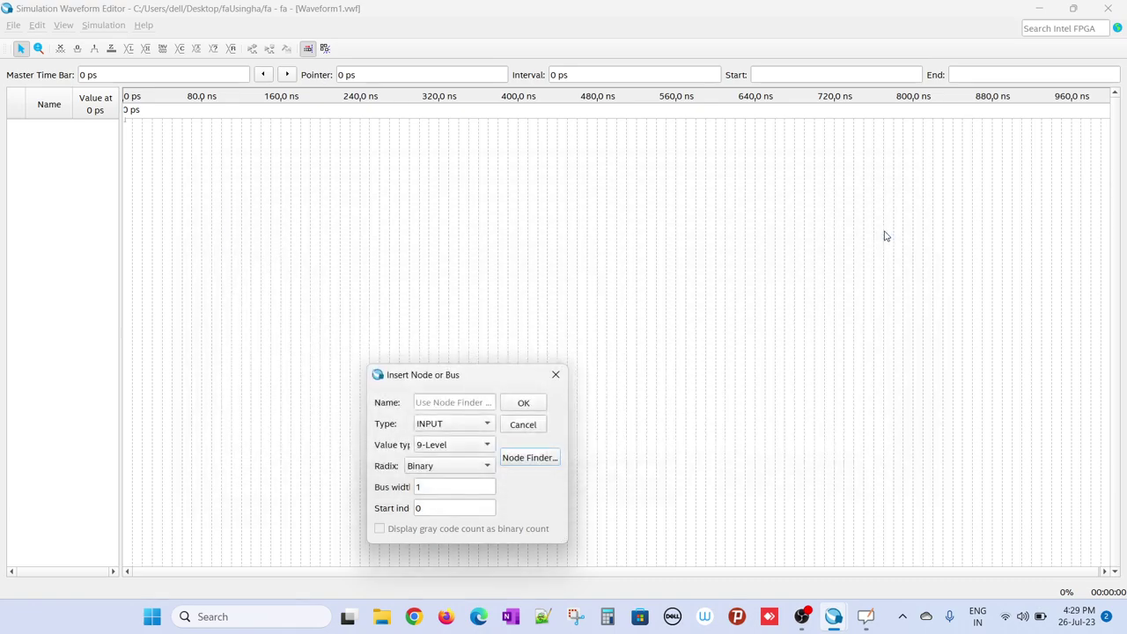
left_click(524, 421)
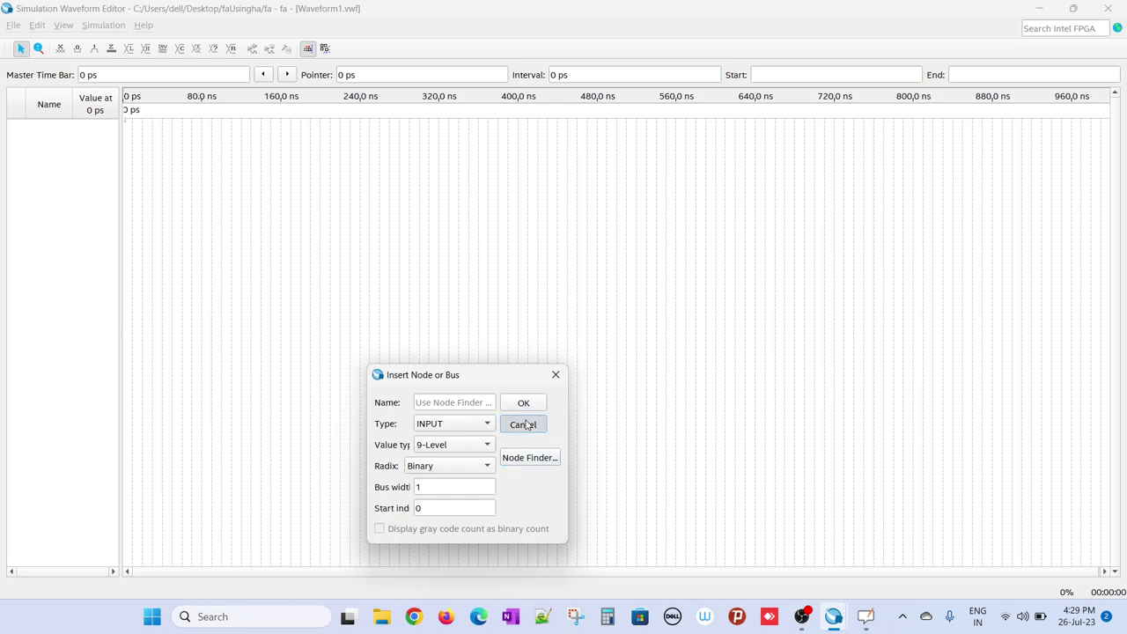
left_click(1108, 8)
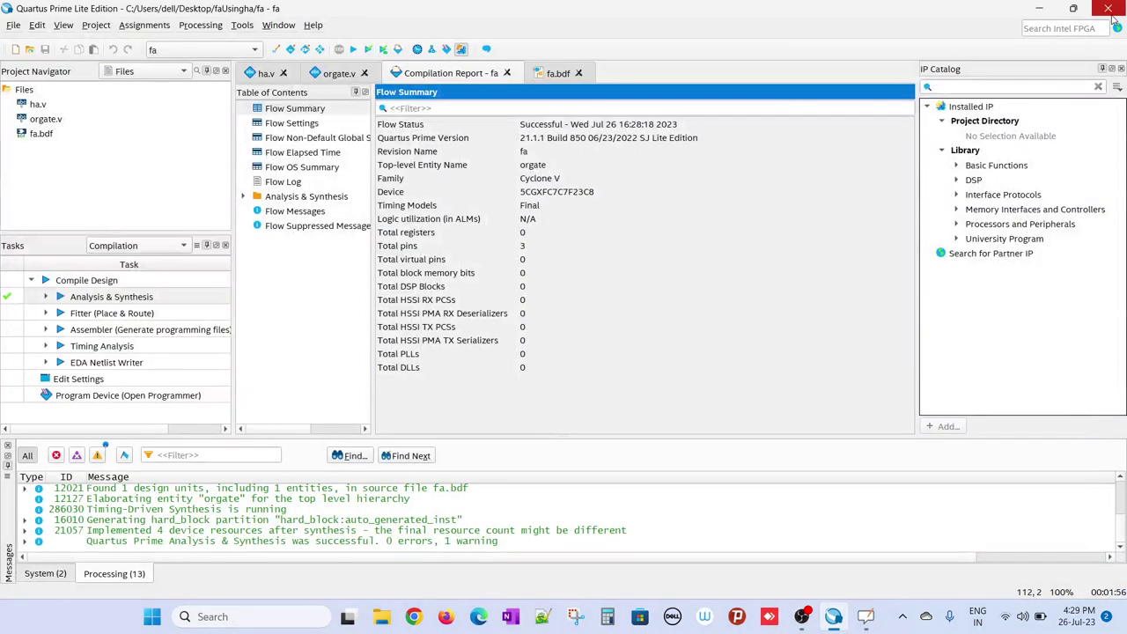
Check the project hierarchy to see which entity is set as top level
left_click(44, 137)
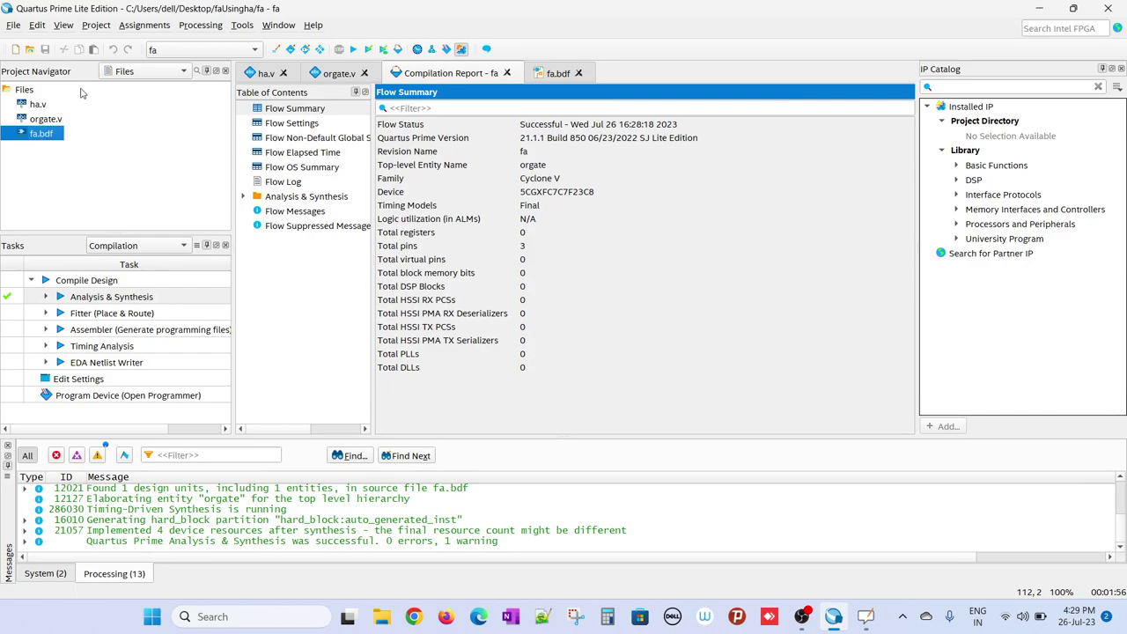
left_click(112, 74)
left_click(132, 51)
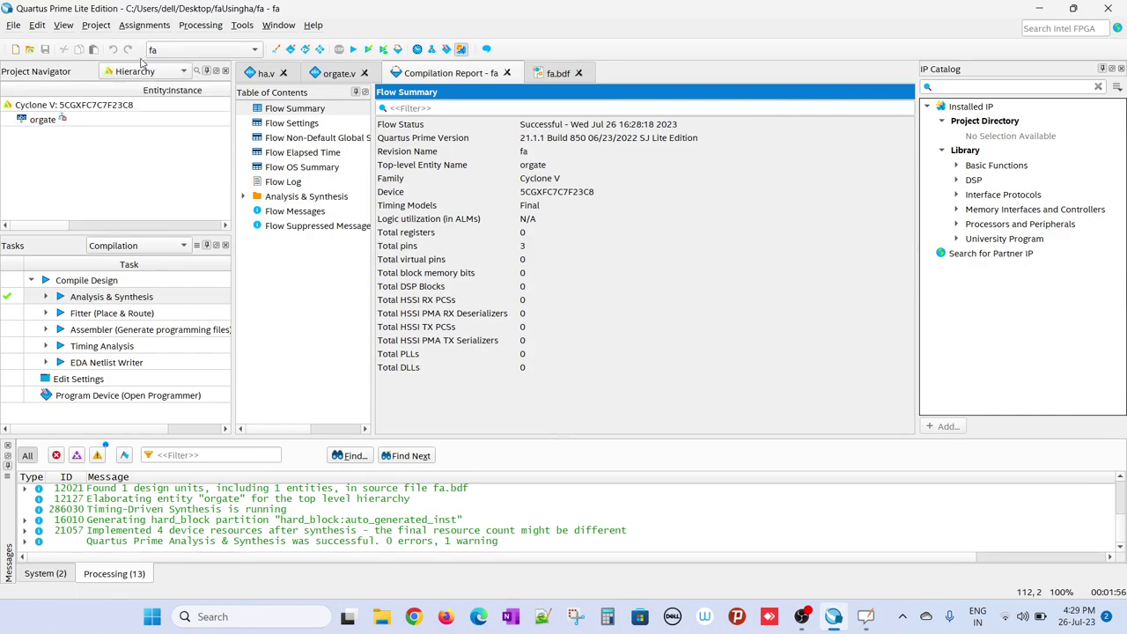
left_click(43, 122)
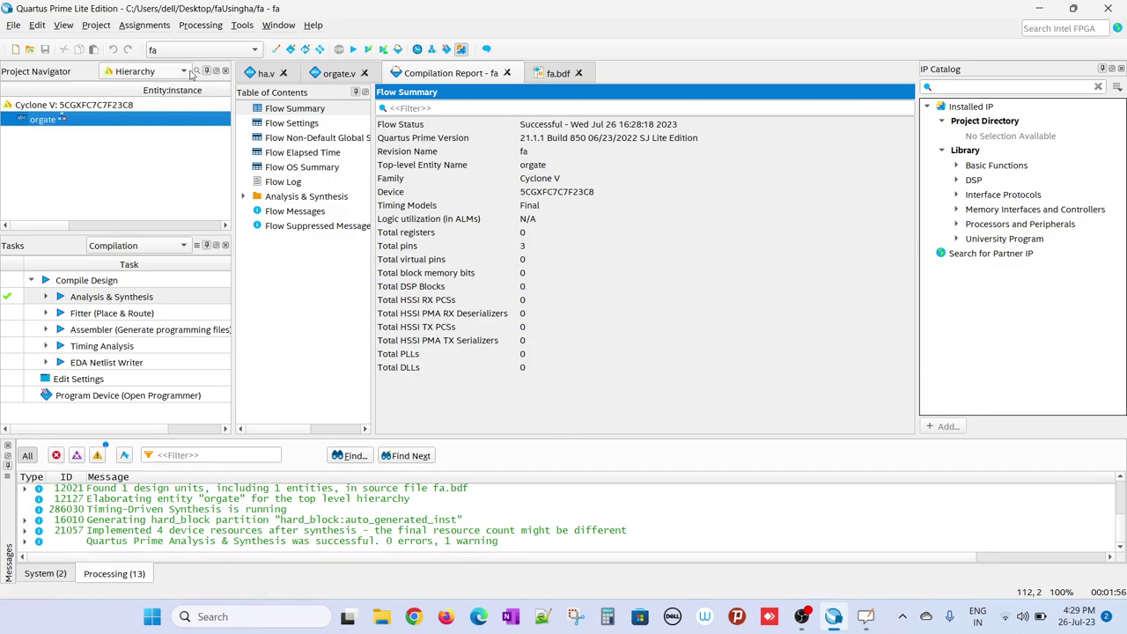
Set fa.bdf as the project's top-level entity and rerun Analysis & Synthesis on the design
left_click(146, 71)
left_click(132, 87)
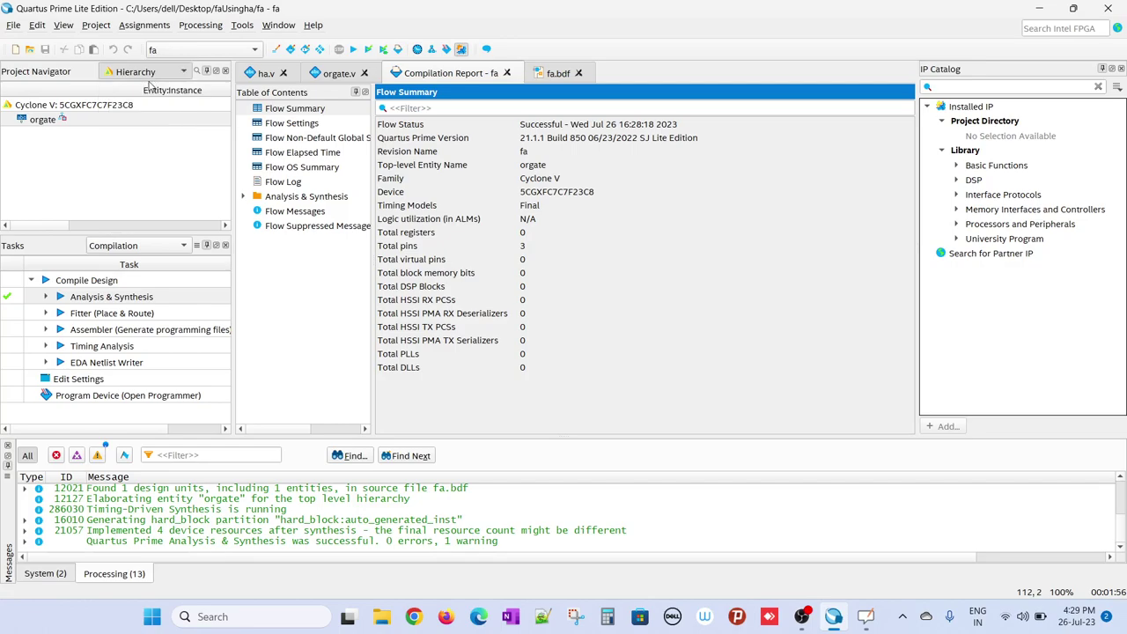
left_click(50, 138)
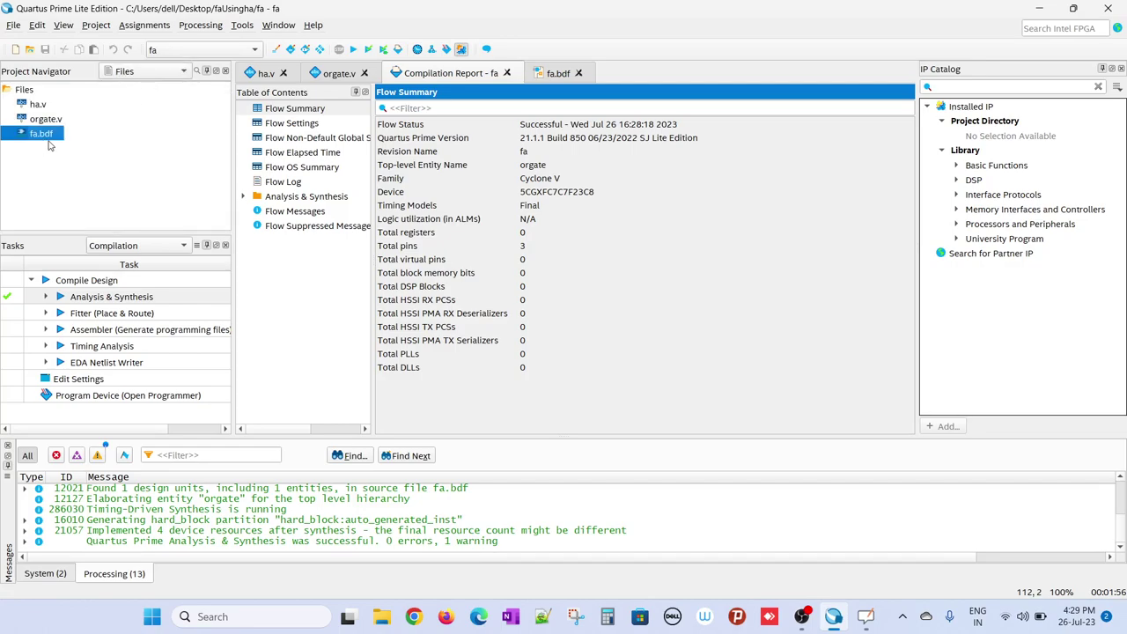
right_click(49, 134)
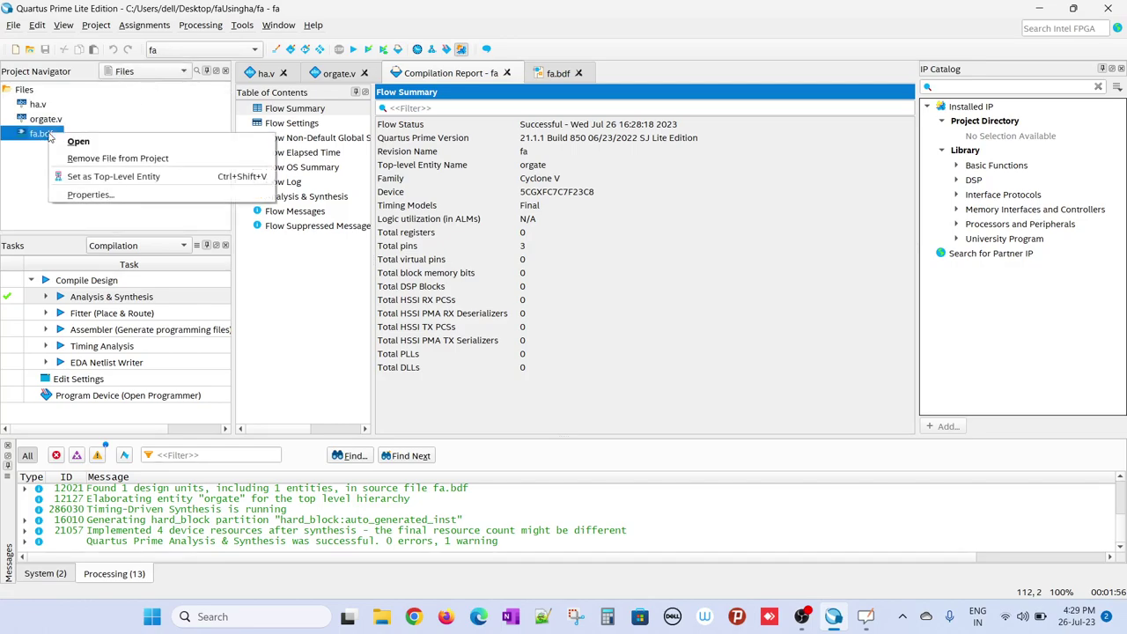
left_click(132, 179)
left_click(144, 73)
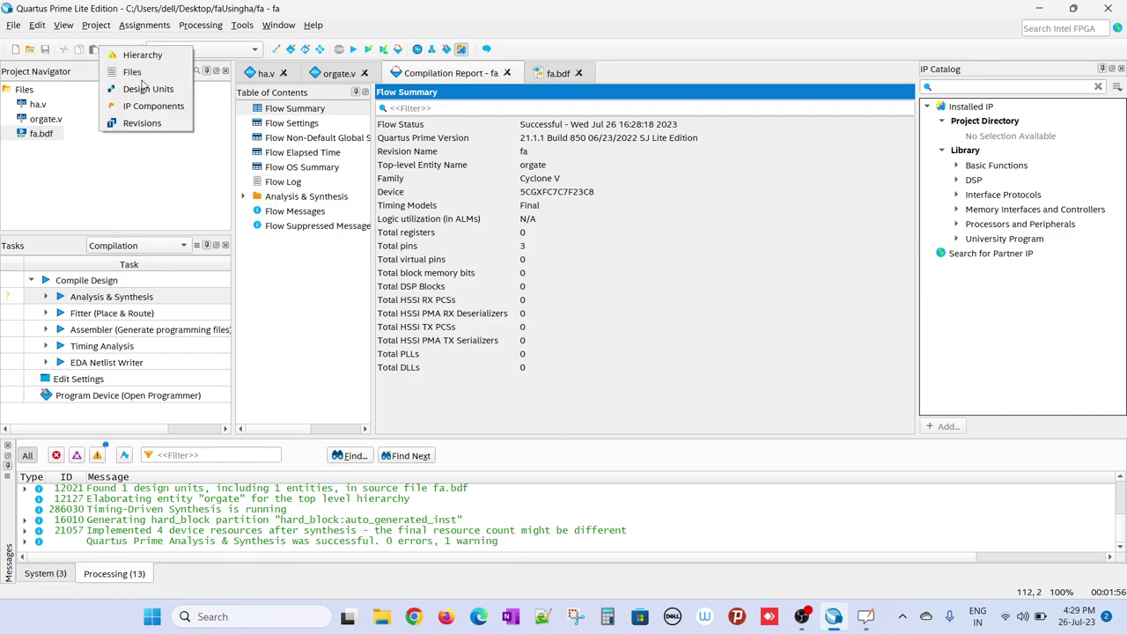
left_click(141, 55)
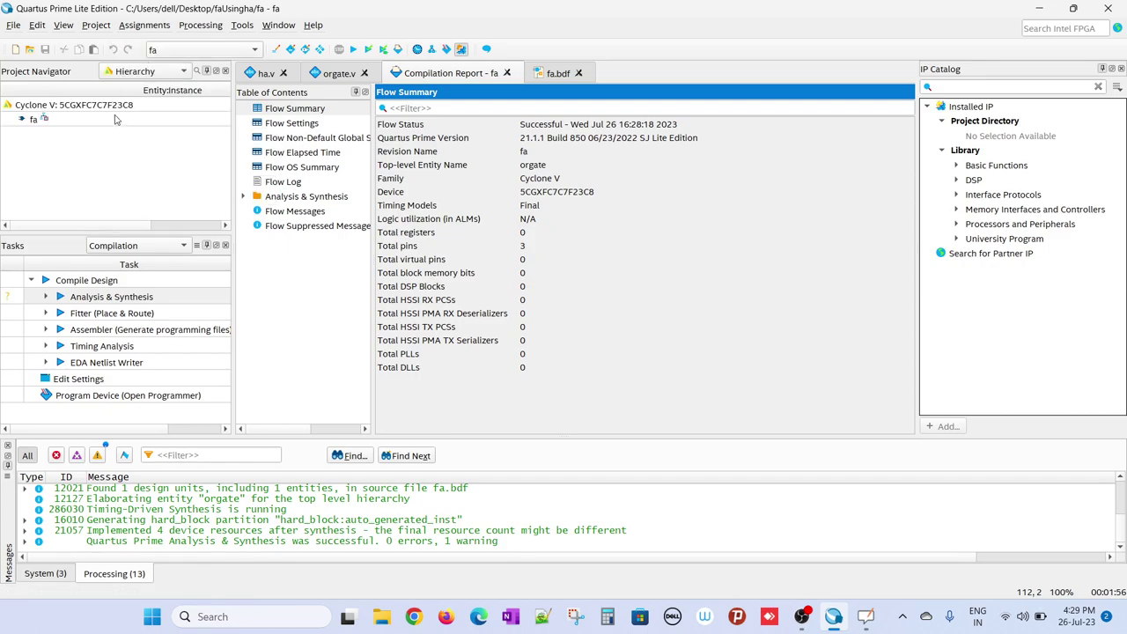
left_click(42, 120)
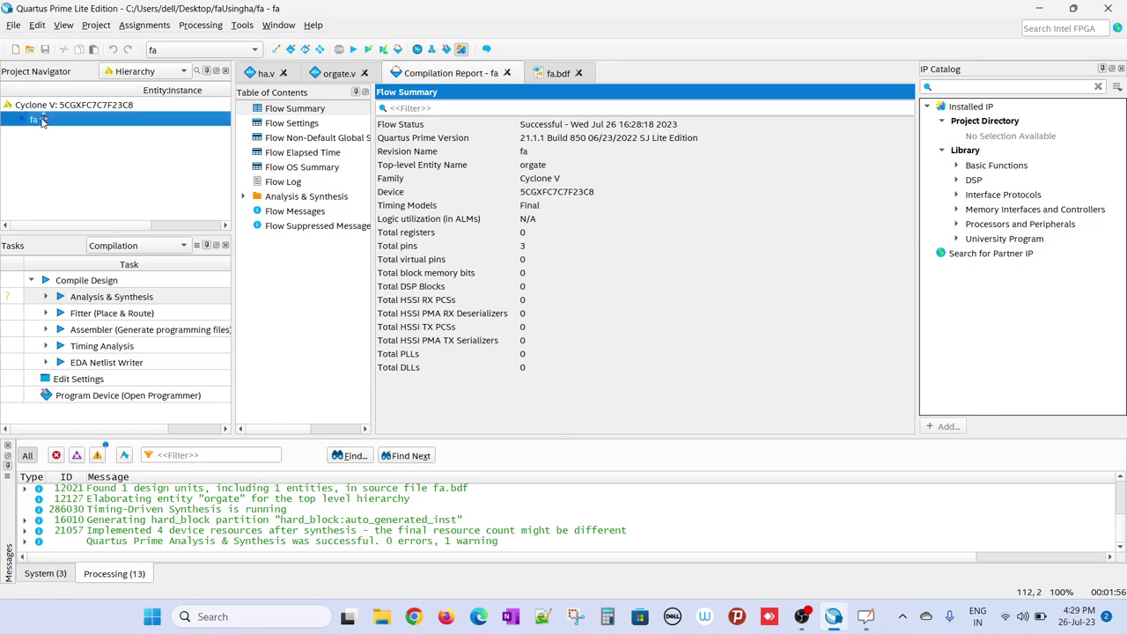
double_click(98, 298)
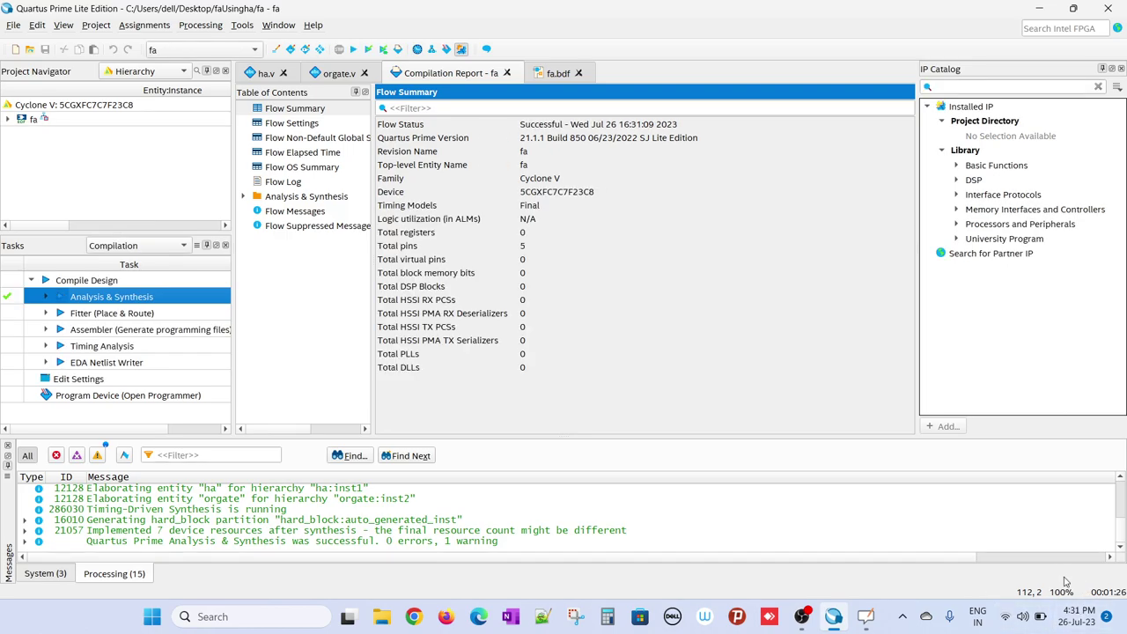
Create a new University Program VWF file for simulating the full adder
left_click(13, 24)
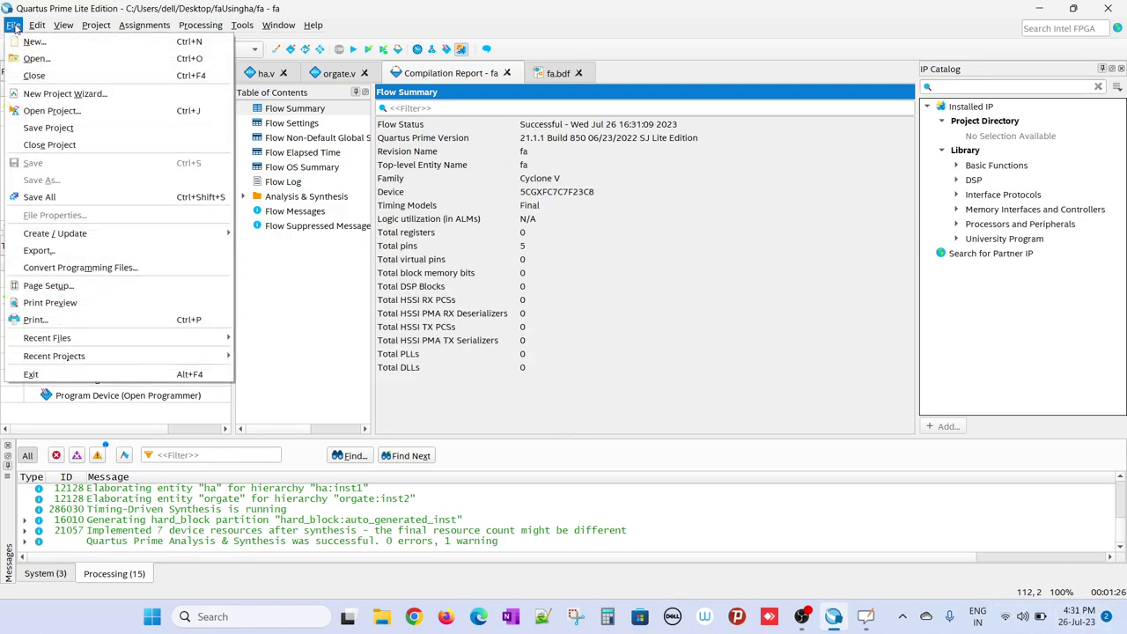
left_click(27, 43)
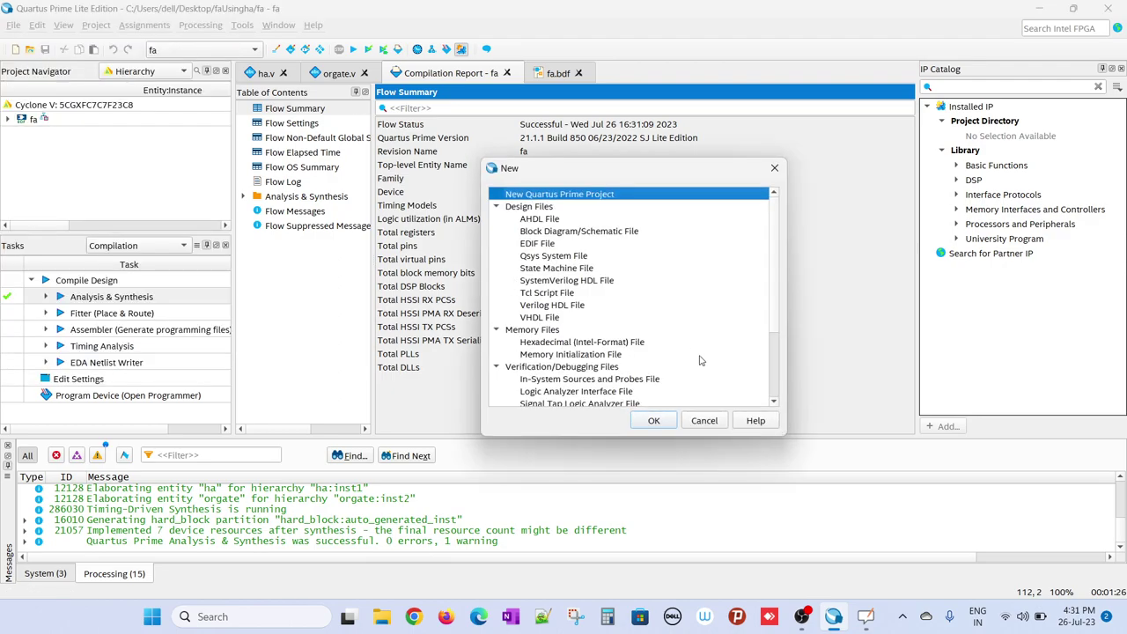
scroll(569, 374, "down", 1)
left_click(569, 377)
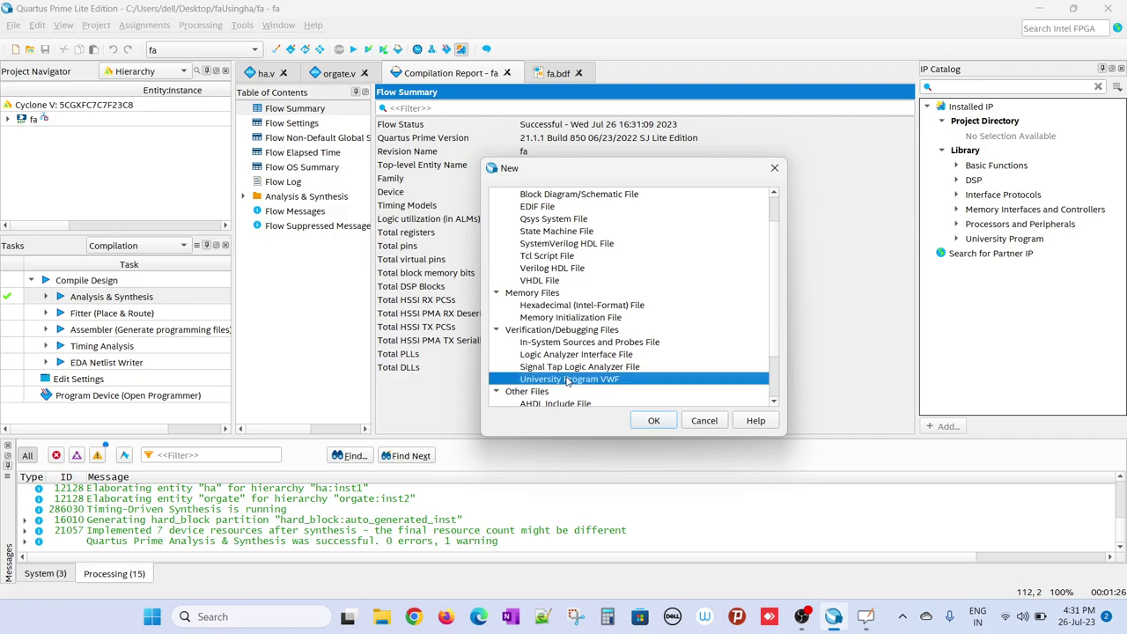
left_click(654, 420)
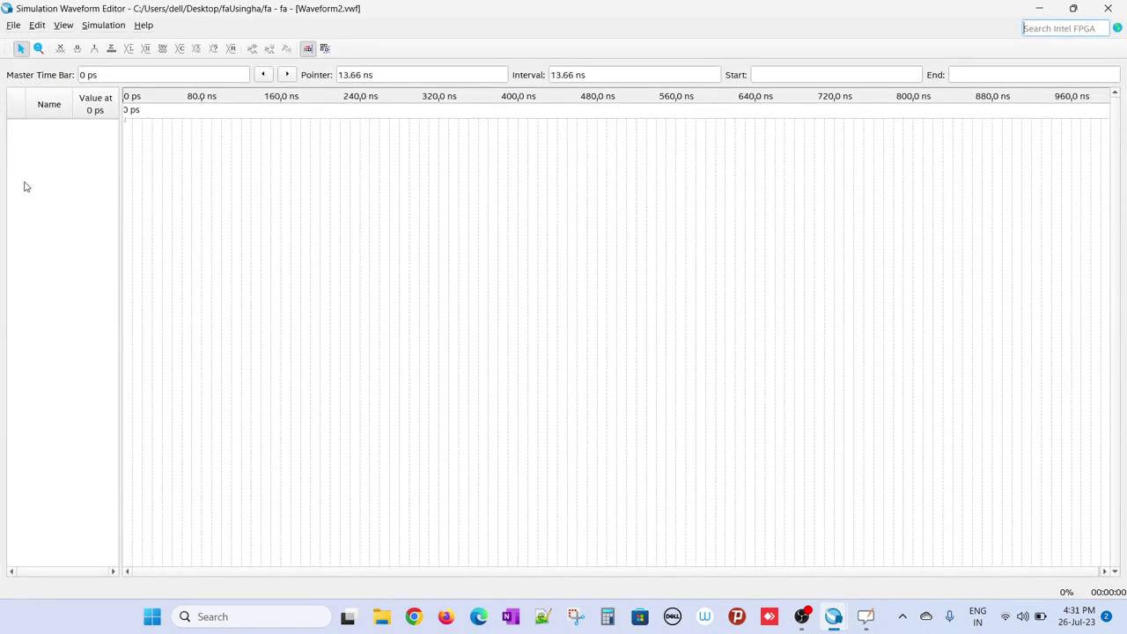
List all the design's pins with the Node Finder and insert a, b, cin, co and sum into the waveform
right_click(35, 214)
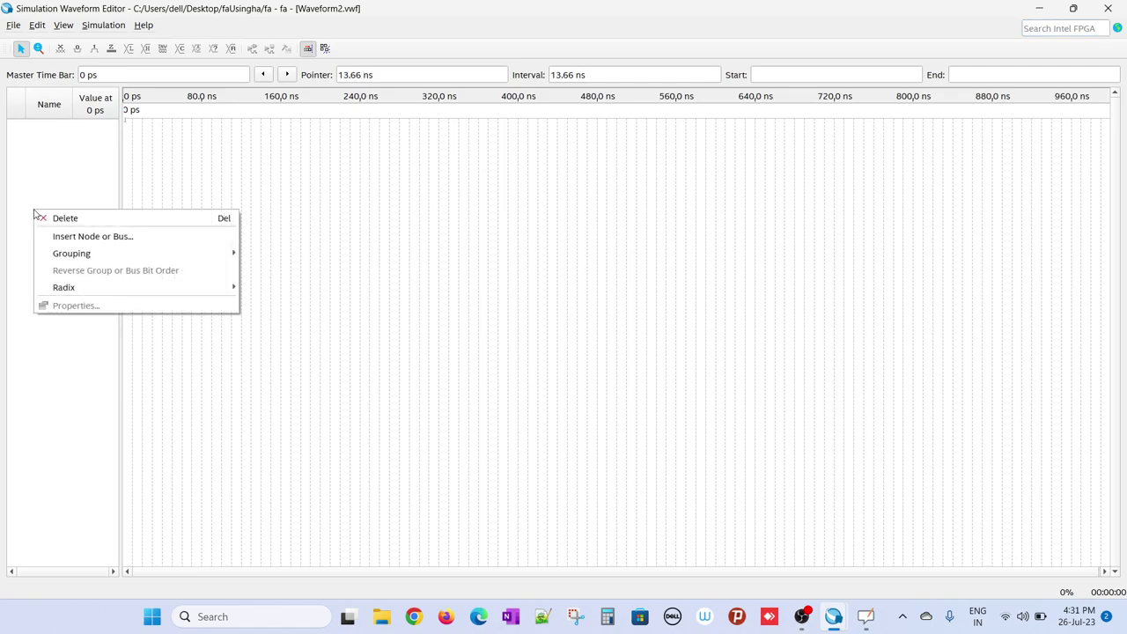
left_click(84, 238)
left_click(517, 458)
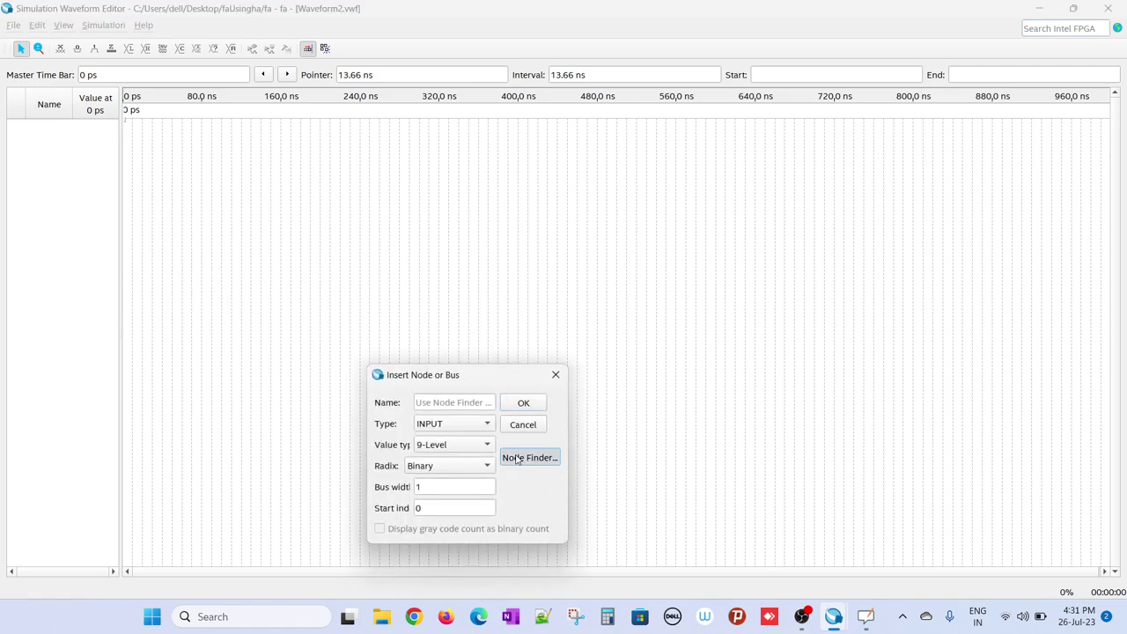
left_click(833, 231)
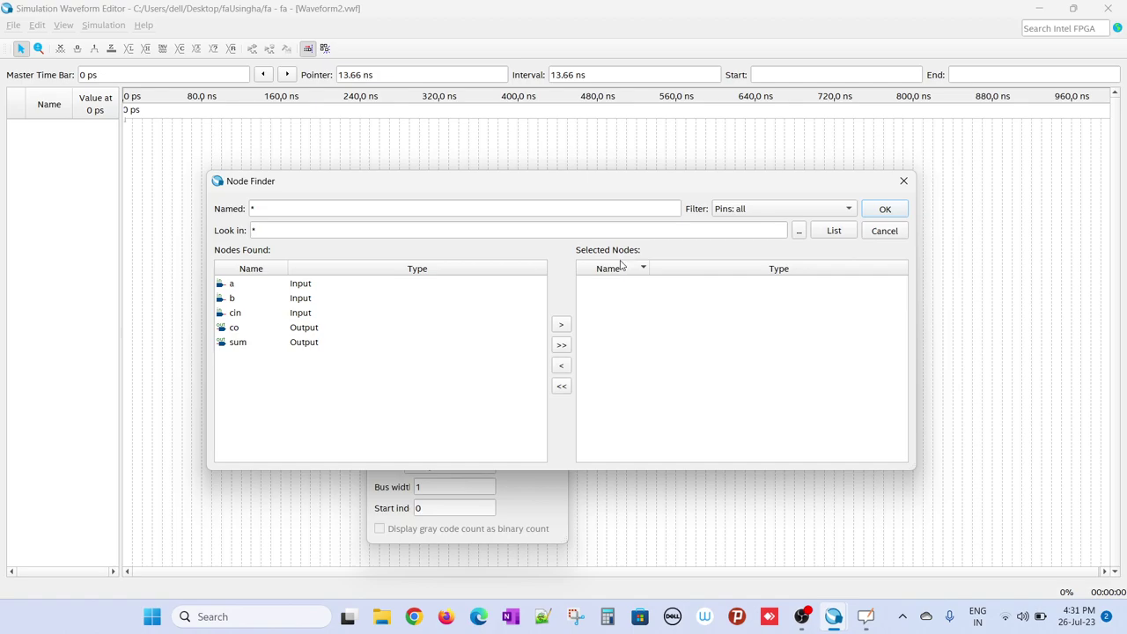
left_click(561, 345)
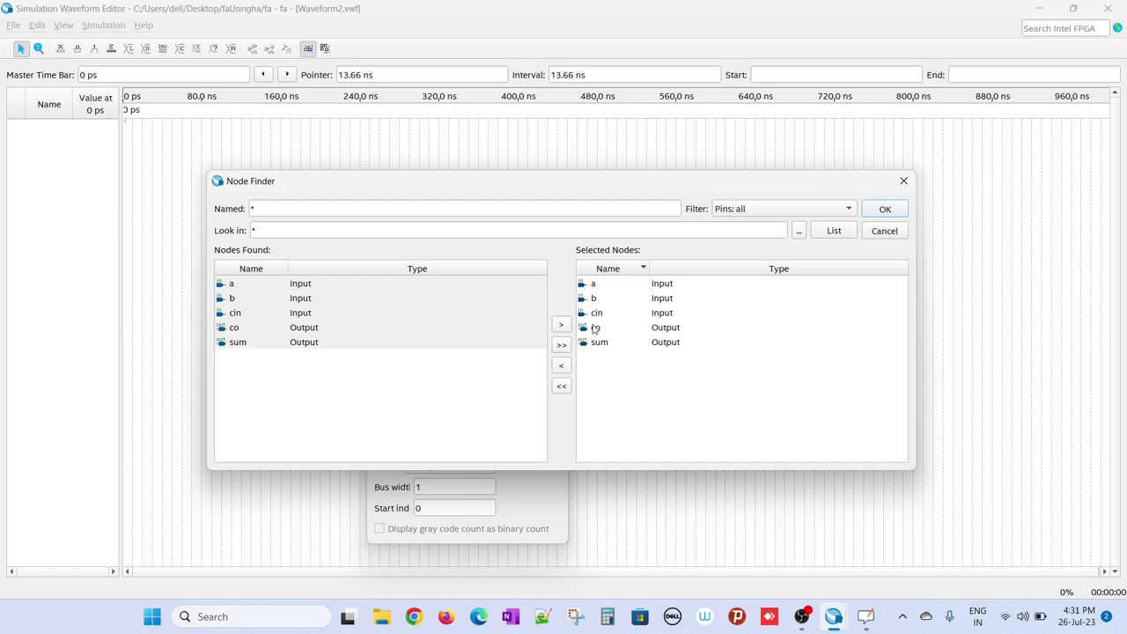
left_click(885, 209)
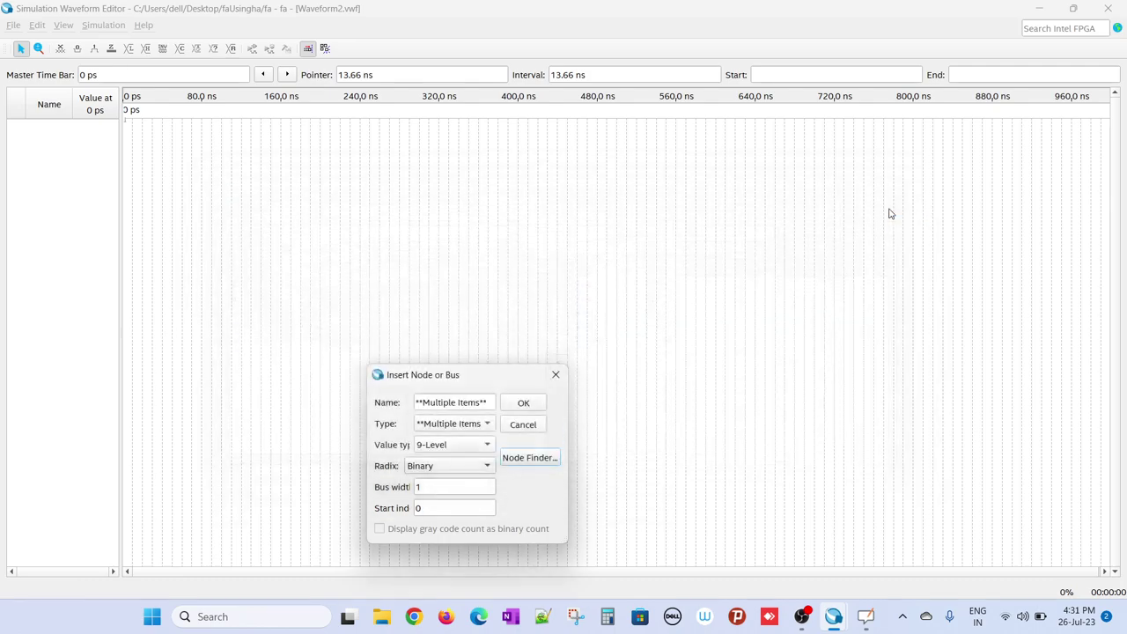
left_click(523, 403)
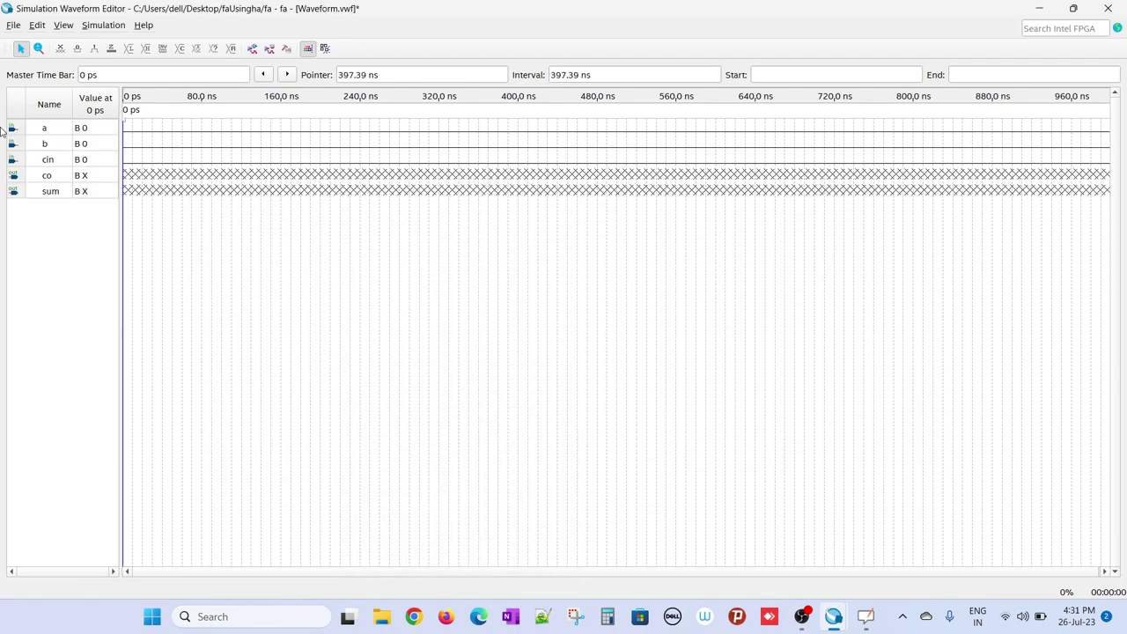
Give input a a binary count waveform starting at 0 and counting every 10.0 ns
left_click(55, 132)
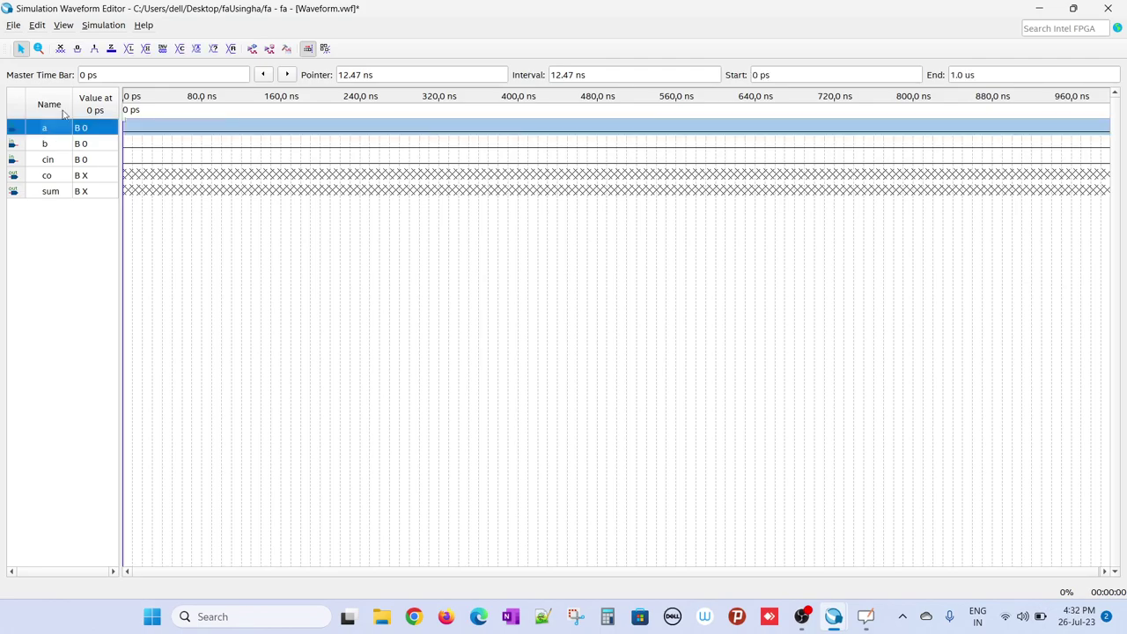
left_click(180, 49)
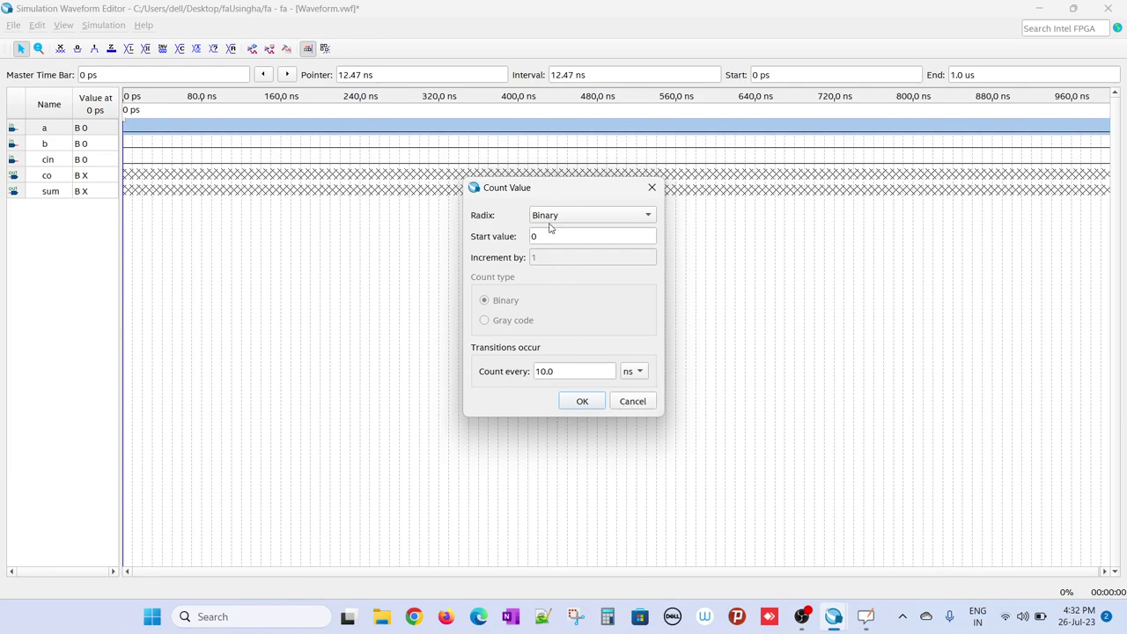
left_click(584, 403)
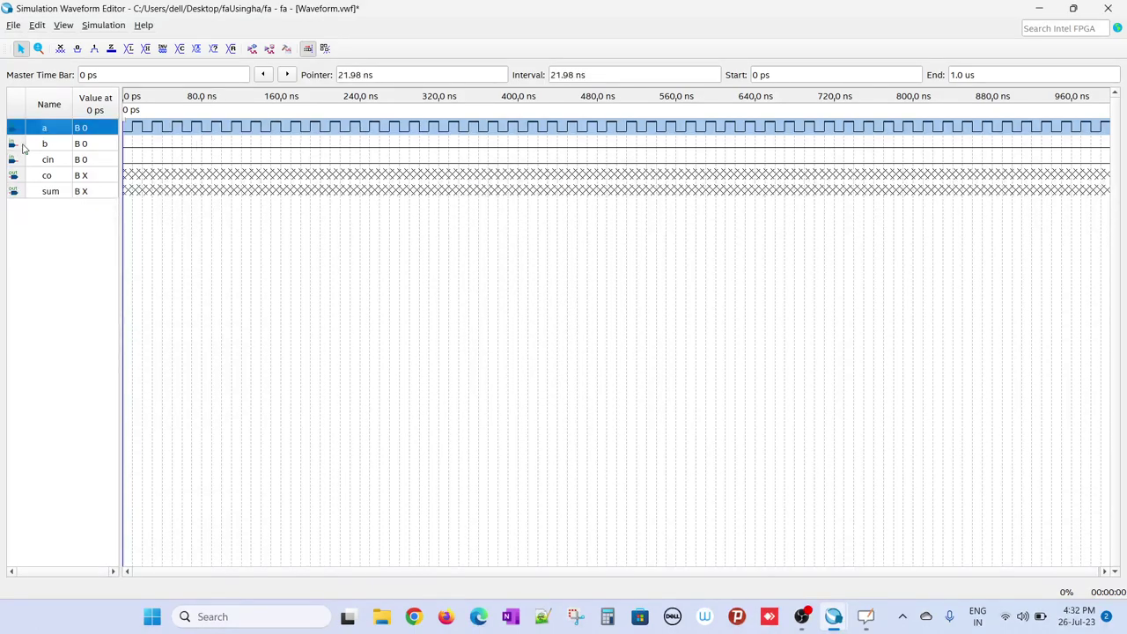
Give input b a binary count waveform starting at 0 and counting every 20 ns
left_click(48, 147)
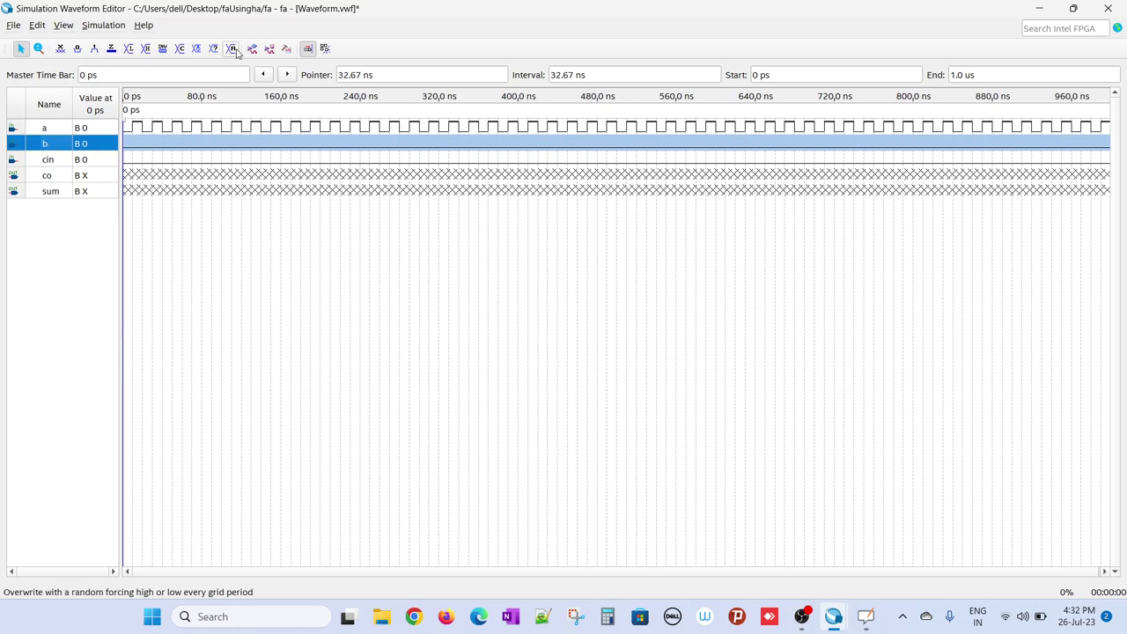
left_click(181, 49)
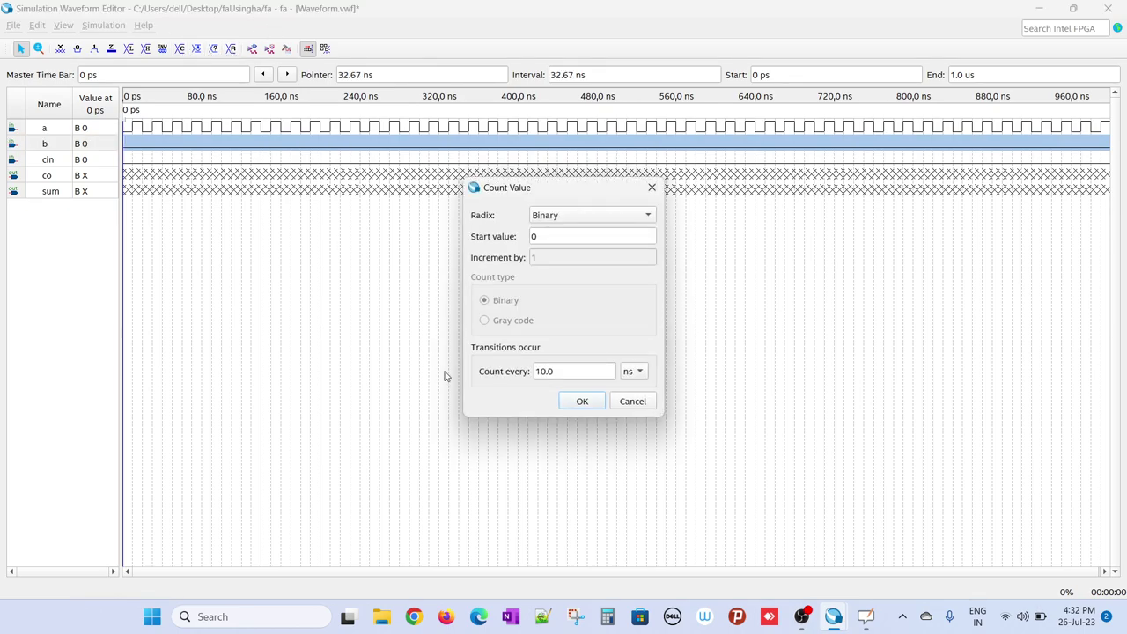
left_click(543, 371)
key("BackSpace")
key("BackSpace")
key("BackSpace")
type("20")
left_click(596, 406)
Give input cin a binary count waveform starting at 0 and counting every 30.0 ns
left_click(54, 165)
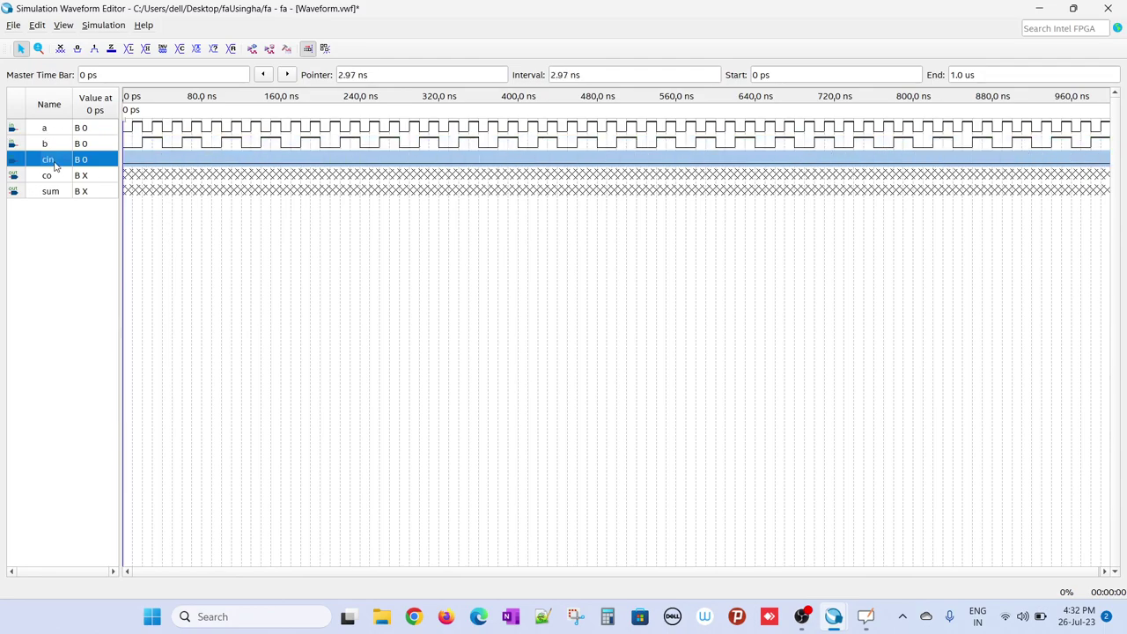
left_click(180, 50)
left_click_drag(539, 372, 545, 372)
key("BackSpace")
key("BackSpace")
type("30")
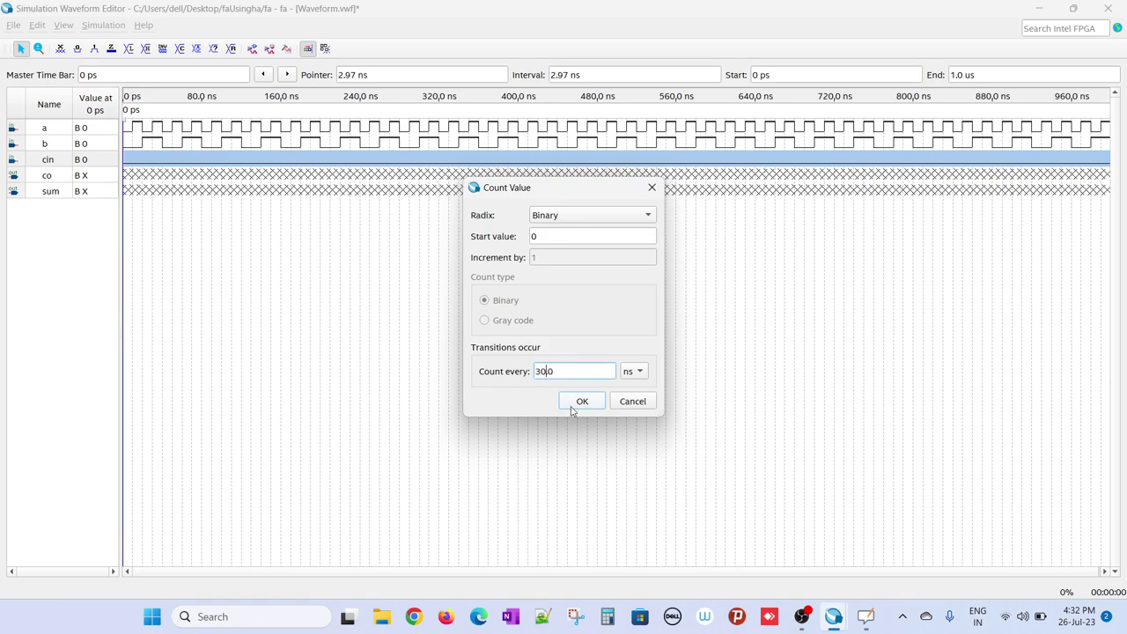
left_click(579, 403)
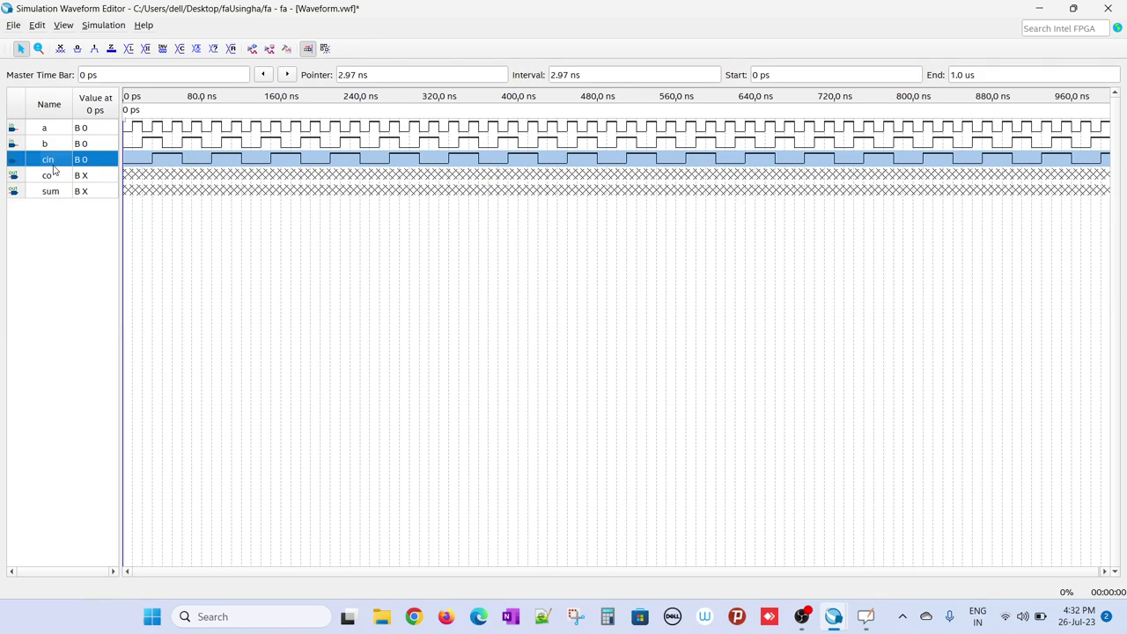
Restore the default simulation options and save them with -novopt deleted from the vsim line of the functional ModelSim script
left_click(100, 26)
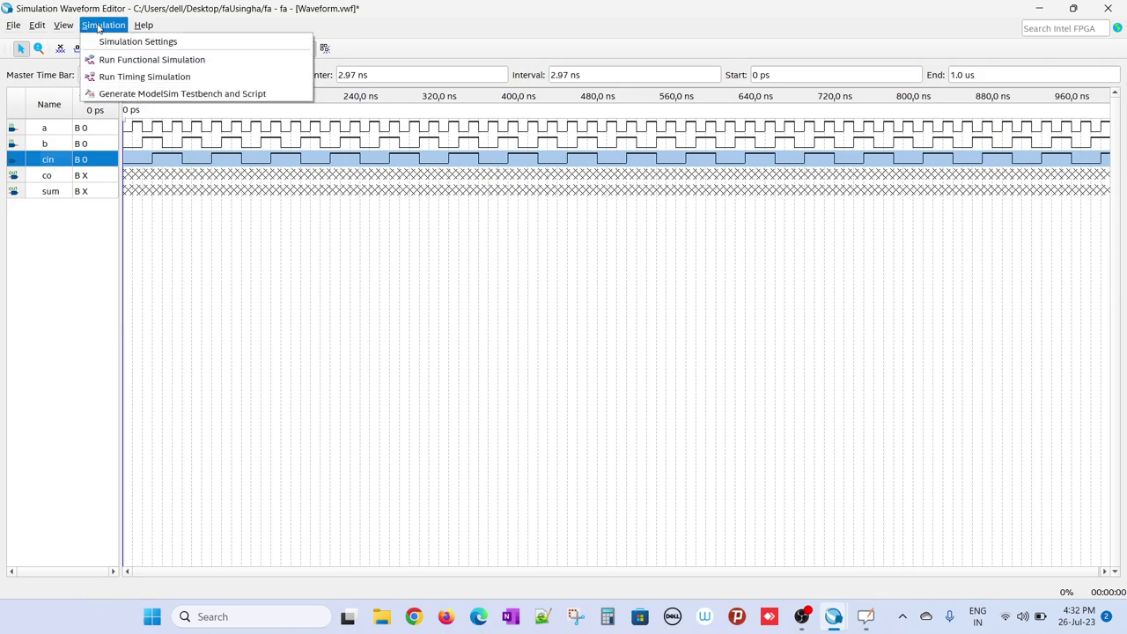
left_click(156, 43)
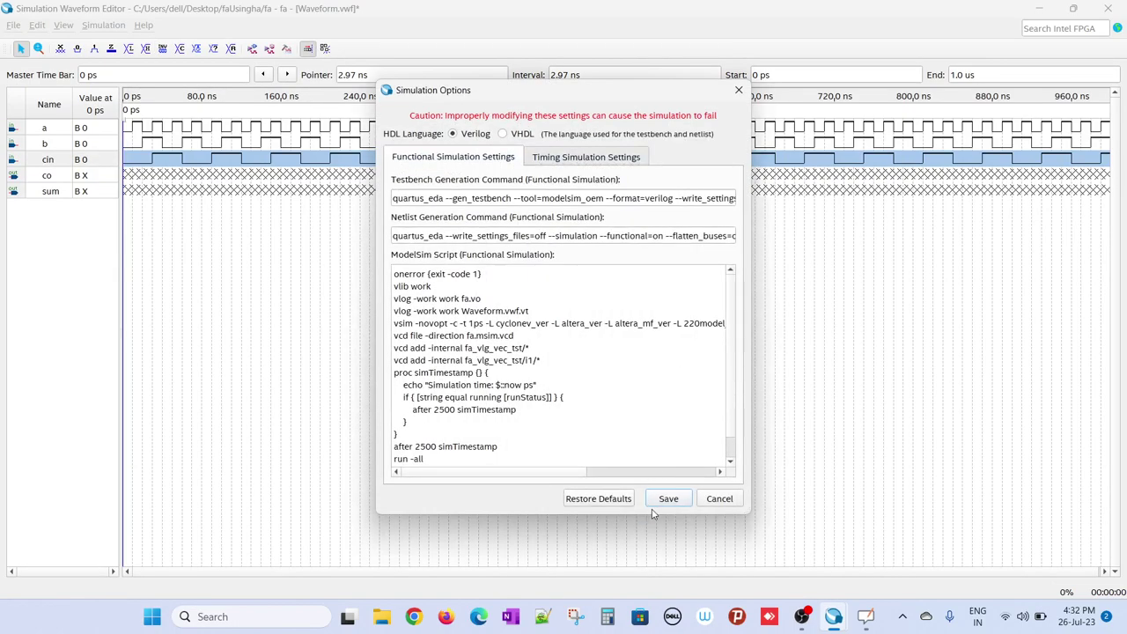
left_click(604, 500)
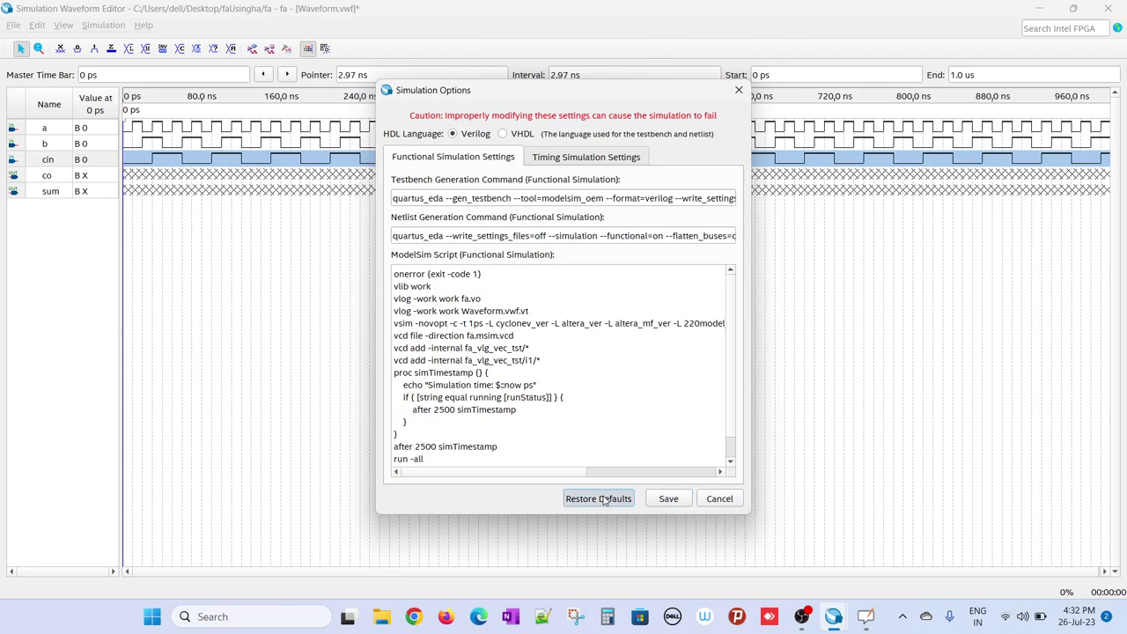
left_click(447, 324)
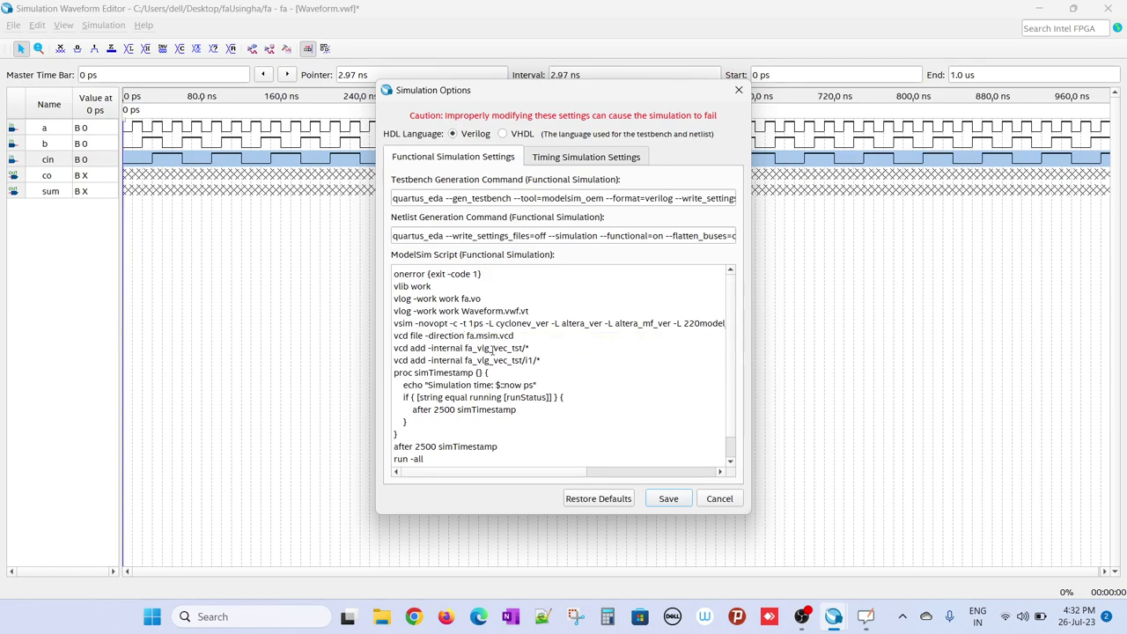
key("BackSpace")
key("BackSpace")
key("BackSpace")
key("BackSpace")
key("BackSpace")
key("BackSpace")
key("BackSpace")
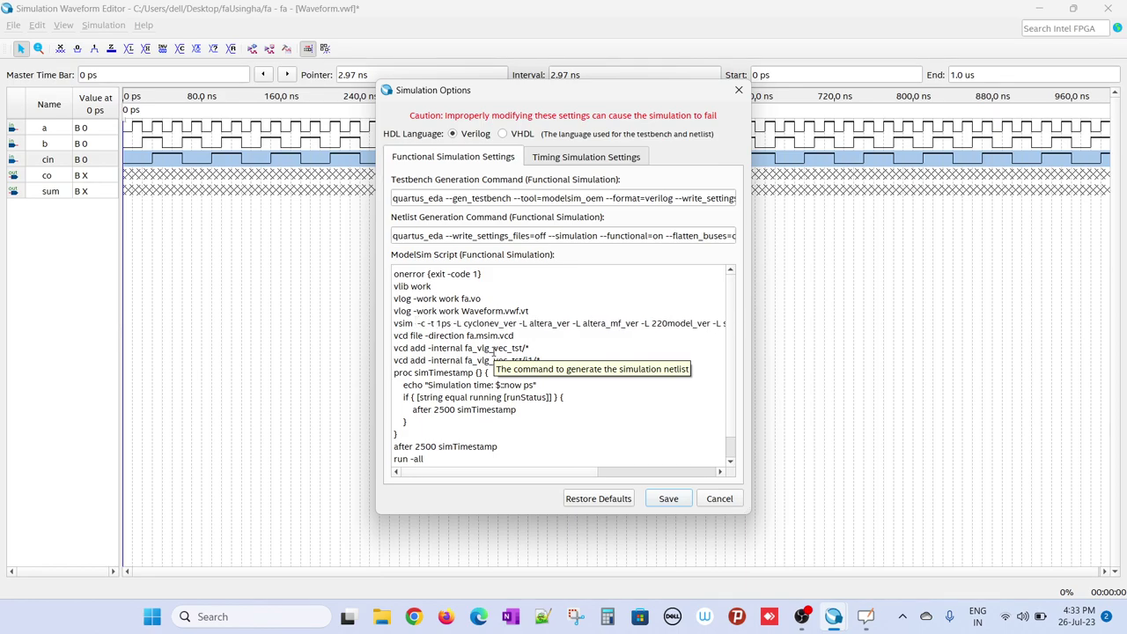
left_click(669, 498)
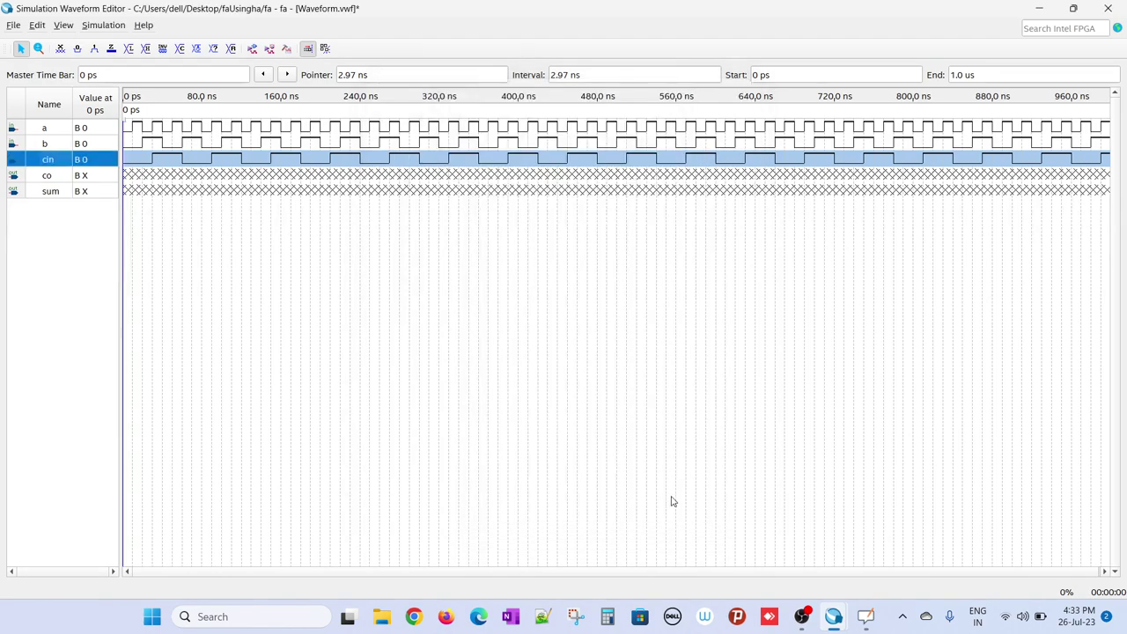
Run the functional simulation, saving the waveform file as Waveform.vwf in the faUsingha folder and adding it to the project
left_click(254, 51)
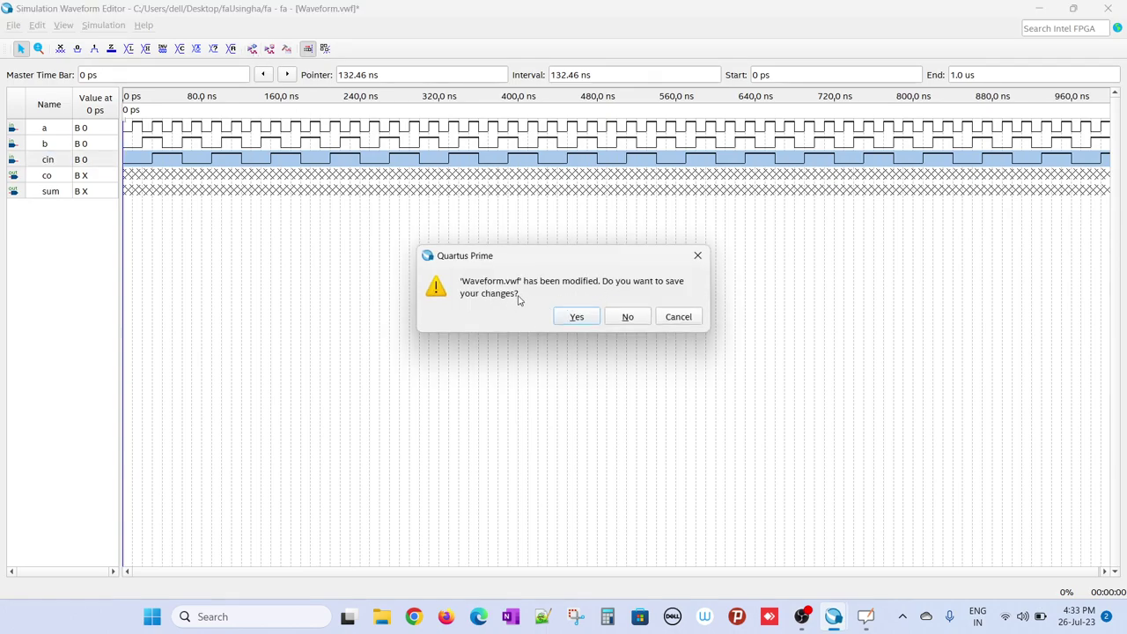
left_click(583, 316)
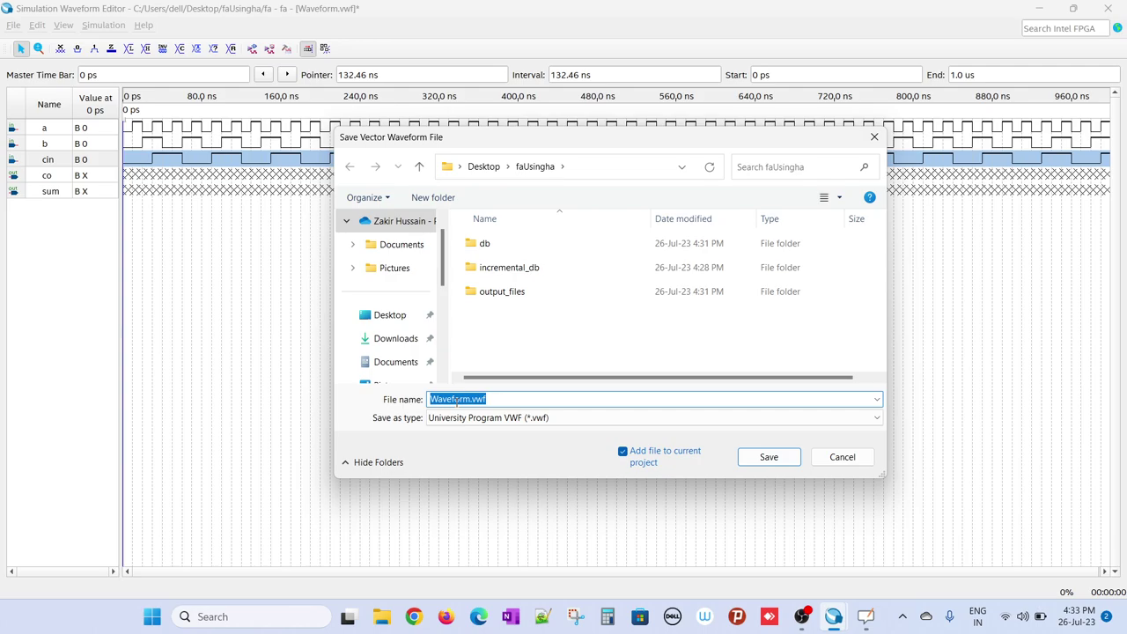
left_click(795, 462)
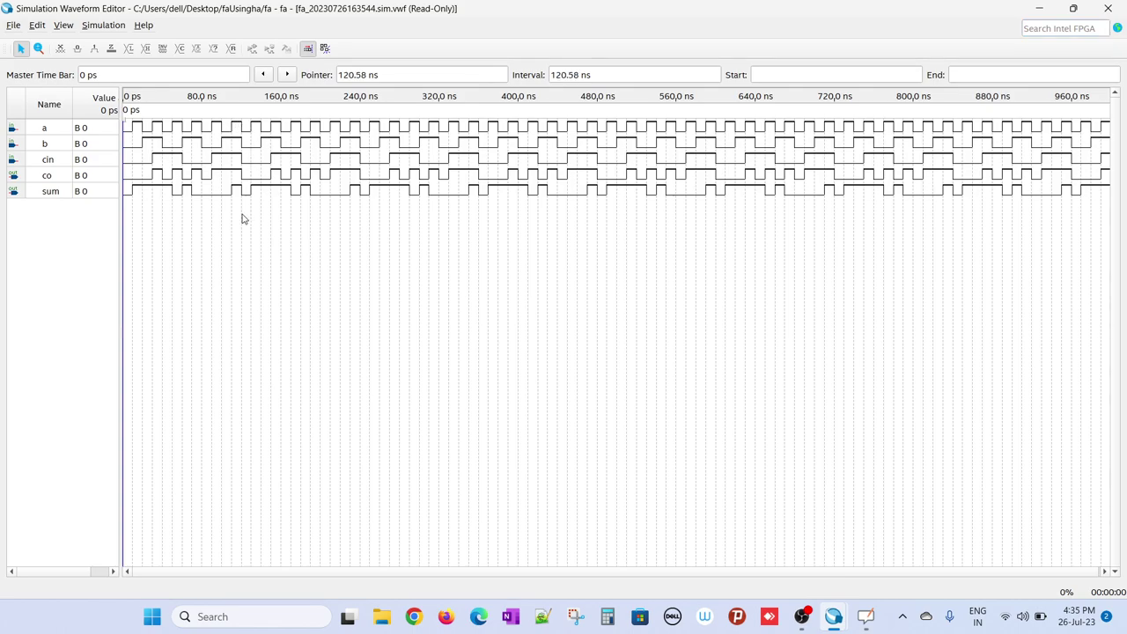
Examine co and sum against the inputs over the intervals 110–130 ns, 130–180 ns and 140–150 ns of the simulated waveform
left_click_drag(229, 124, 255, 203)
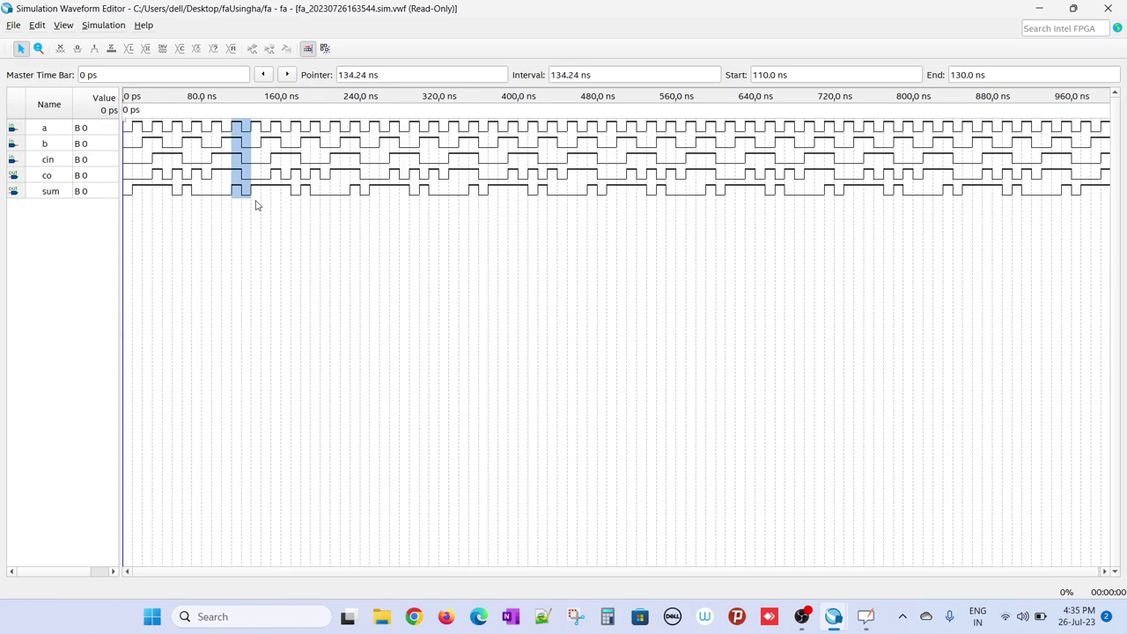
left_click(252, 126)
left_click_drag(251, 126, 300, 206)
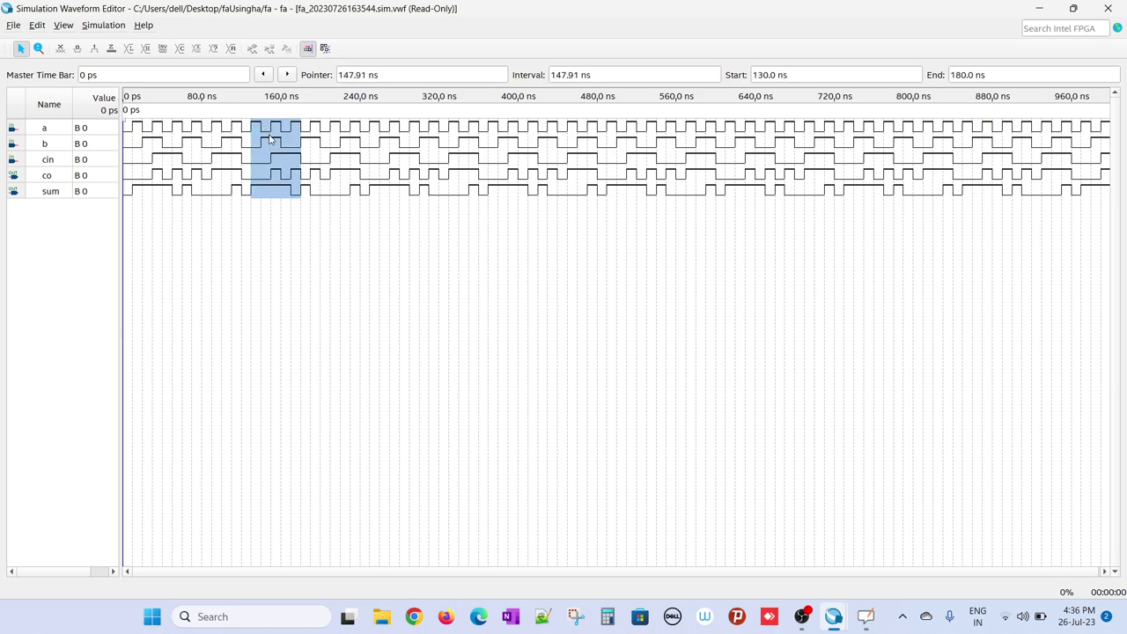
left_click(290, 258)
left_click_drag(260, 121, 274, 196)
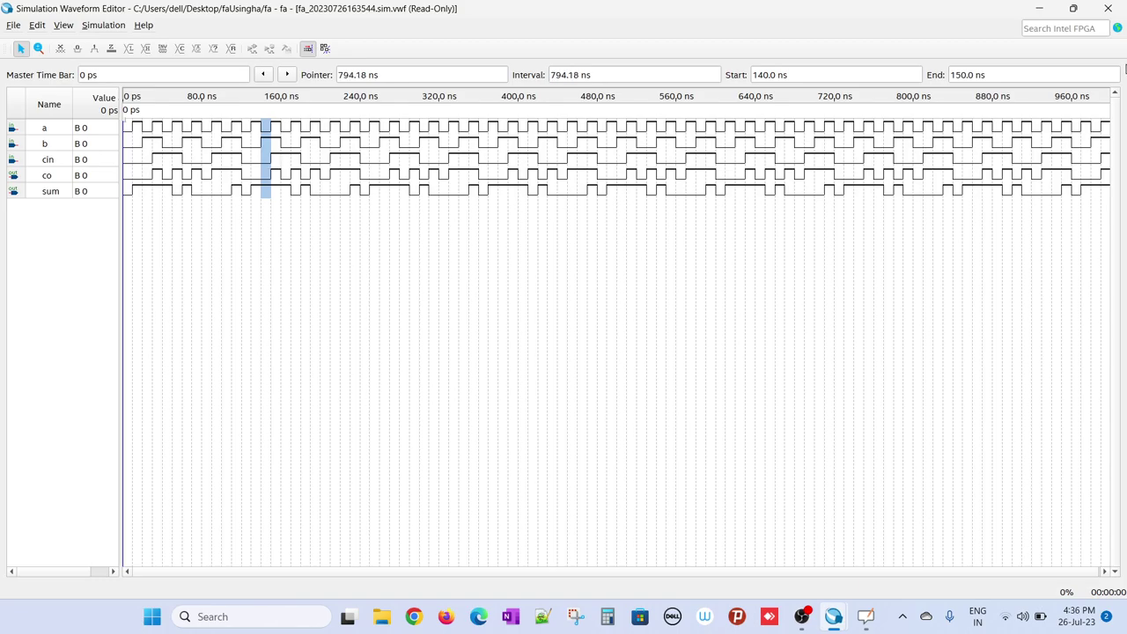
Return to the main Quartus Prime window and review the fa.bdf schematic together with the half adder code in ha.v
left_click(1042, 10)
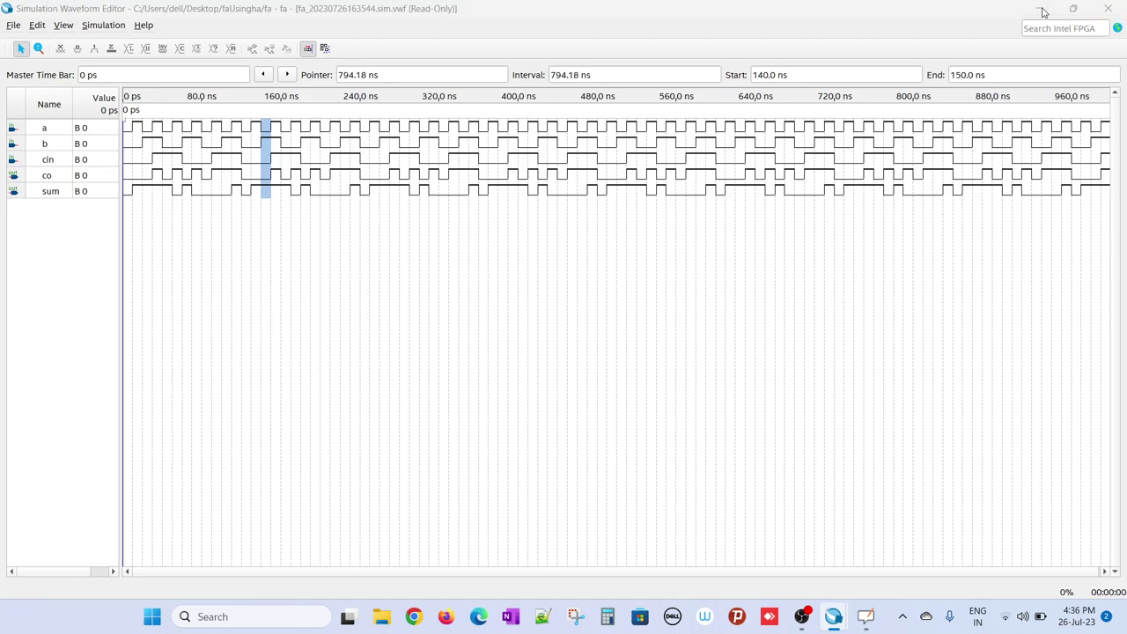
left_click(1043, 10)
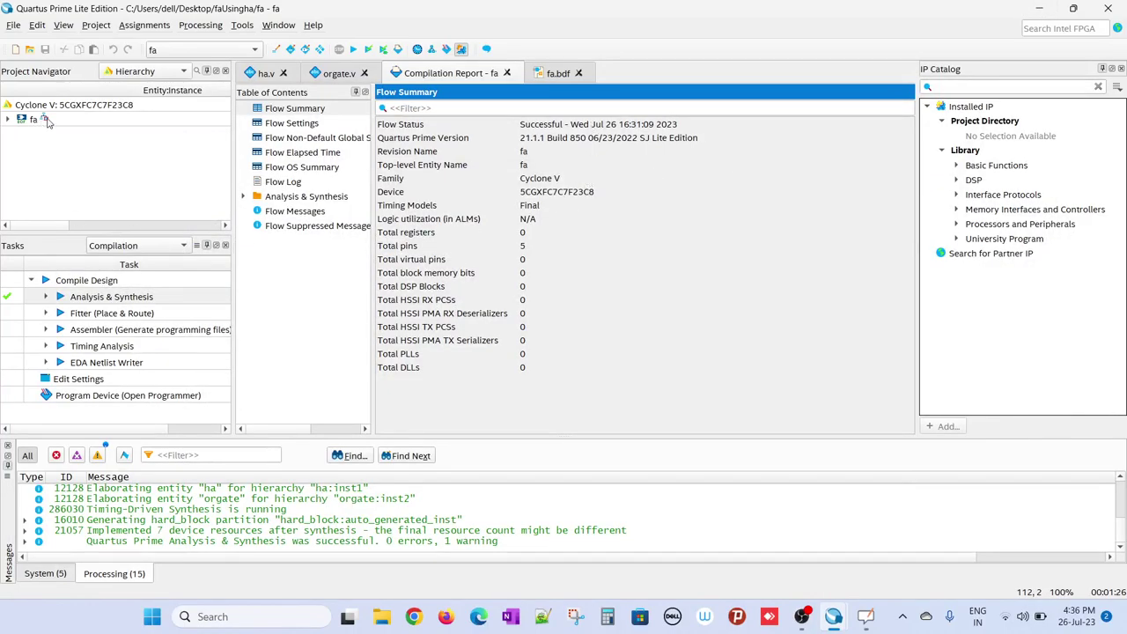
left_click(557, 75)
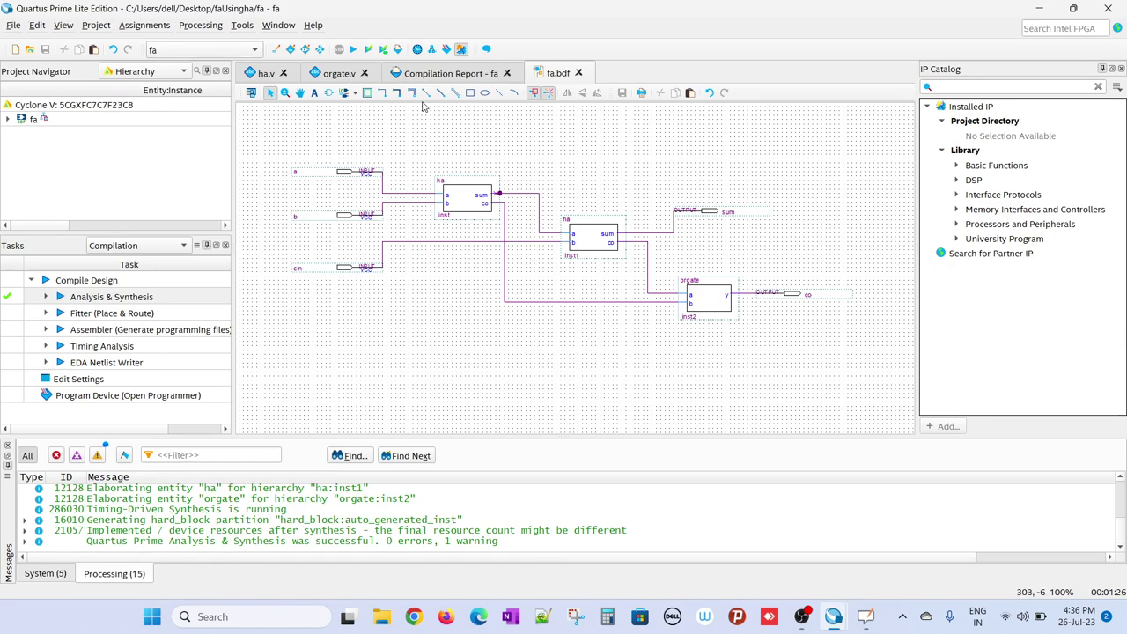
left_click(263, 74)
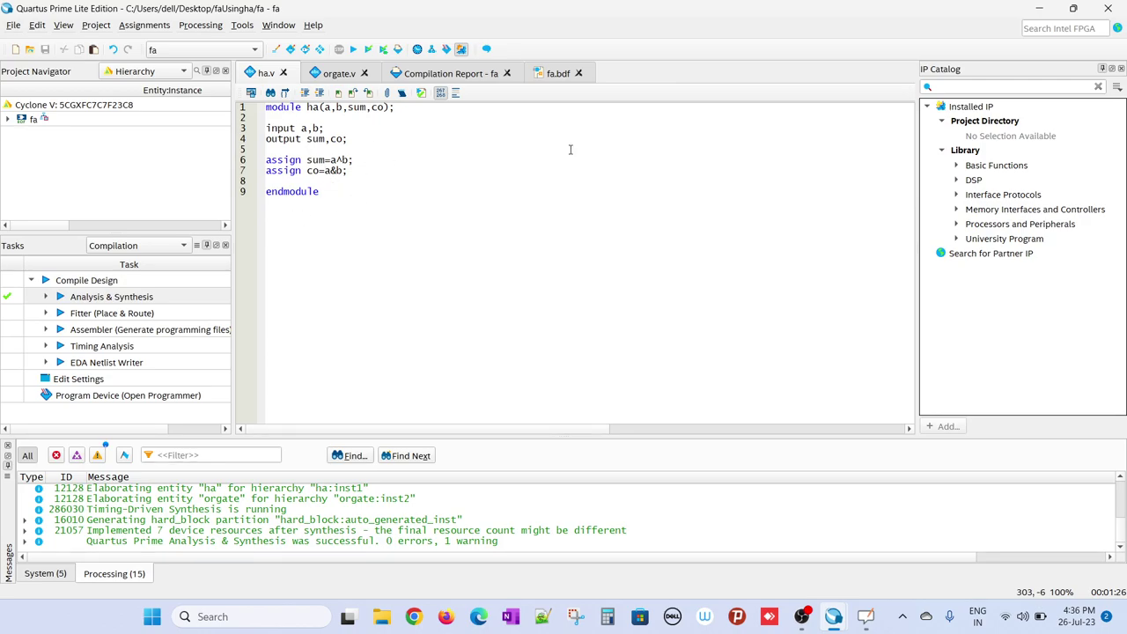
left_click(555, 74)
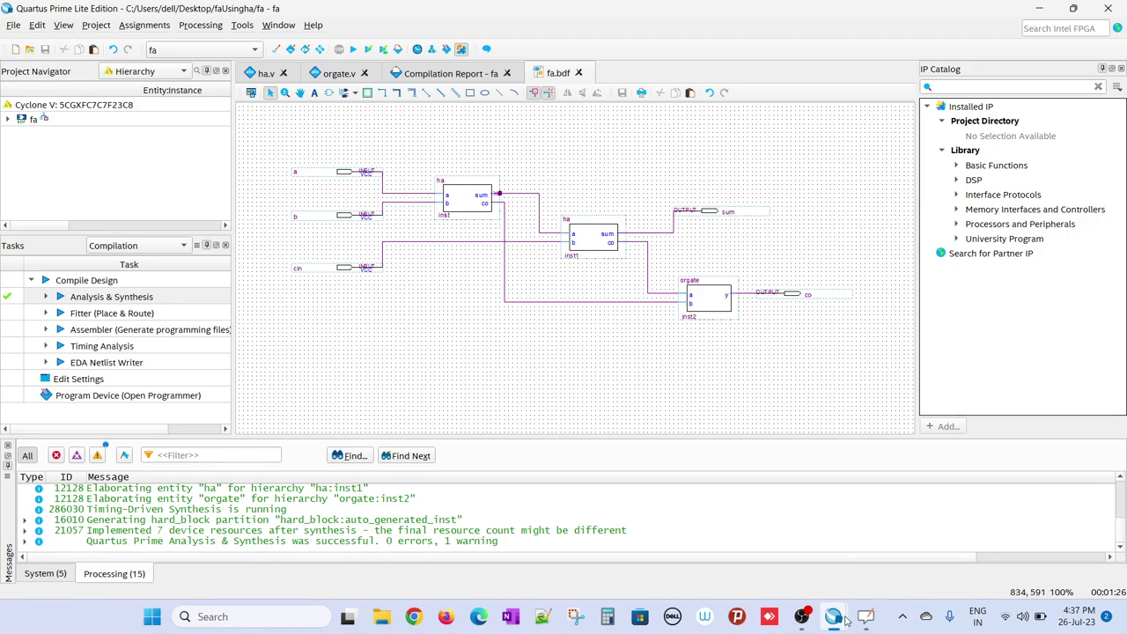
Compare the simulation result waveform with the input waveform in Waveform.vwf, and clear the time-range selection in the result
mouse_move(846, 622)
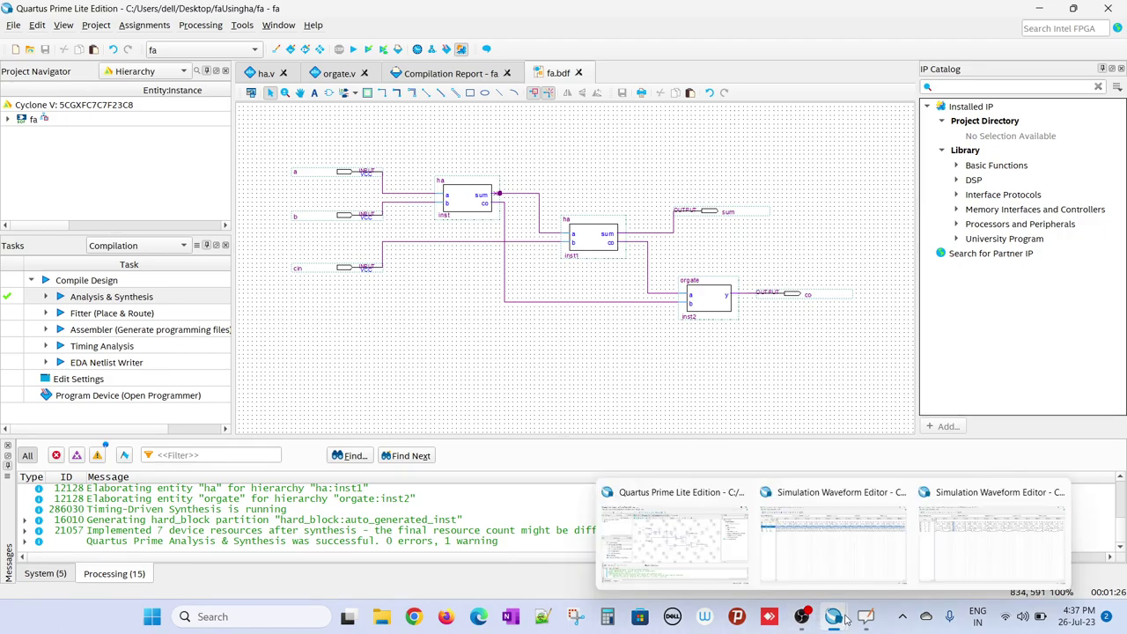
left_click(972, 553)
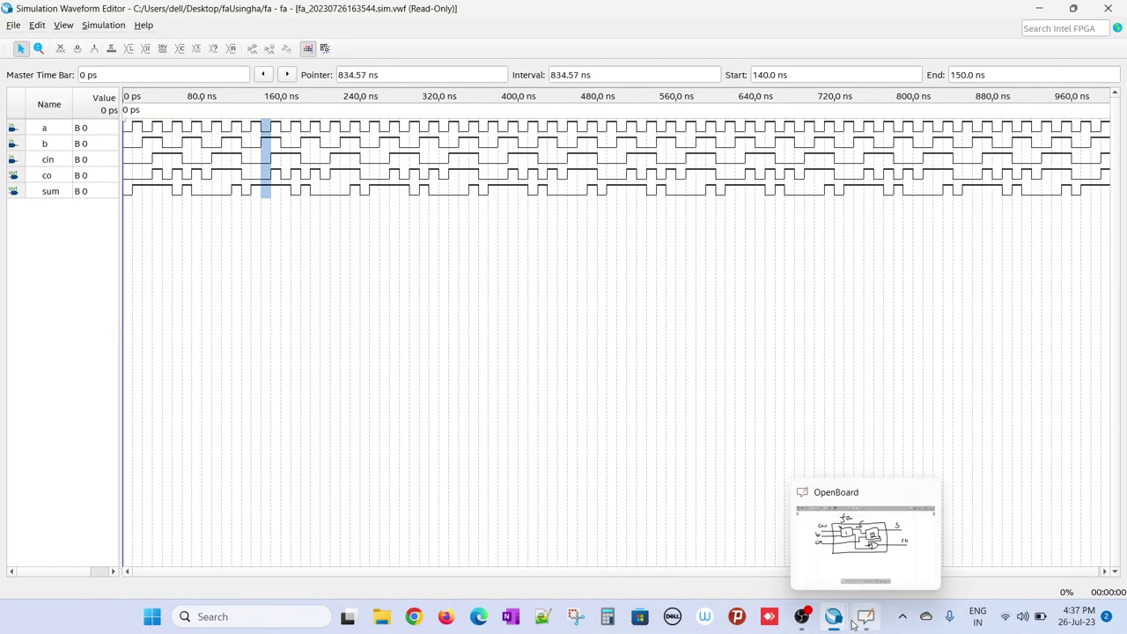
mouse_move(836, 621)
left_click(836, 559)
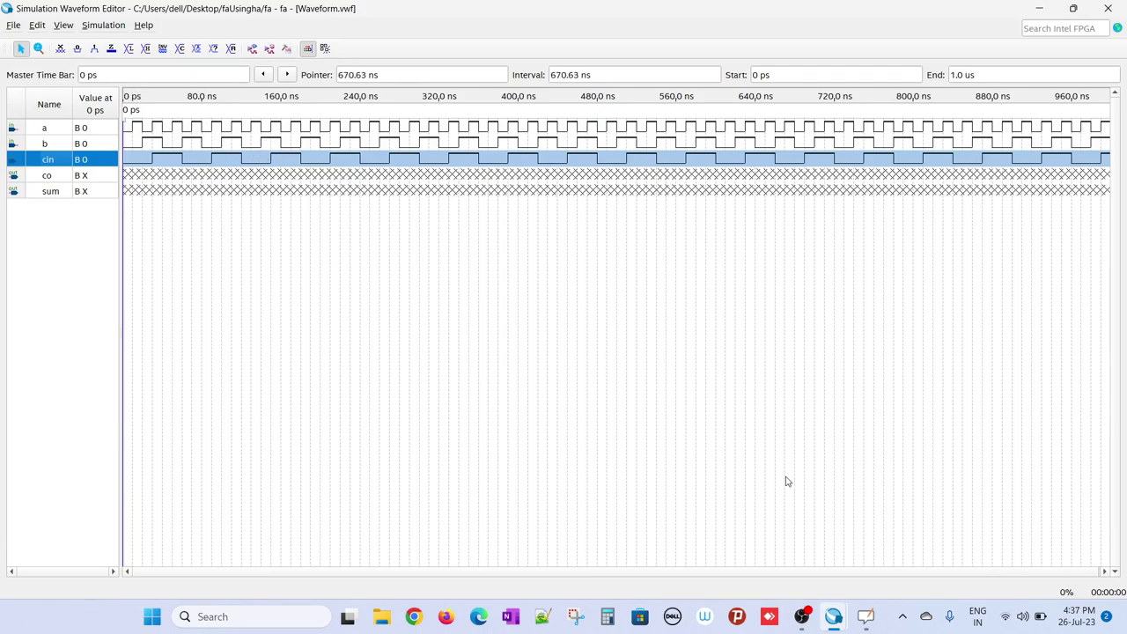
mouse_move(836, 620)
left_click(948, 566)
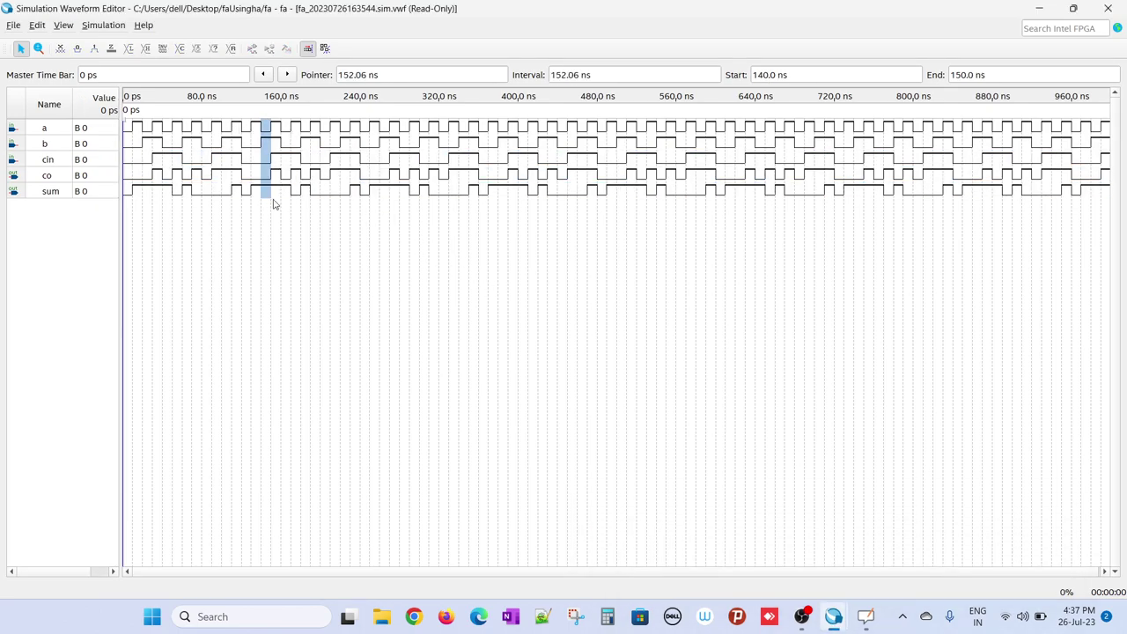
left_click(312, 222)
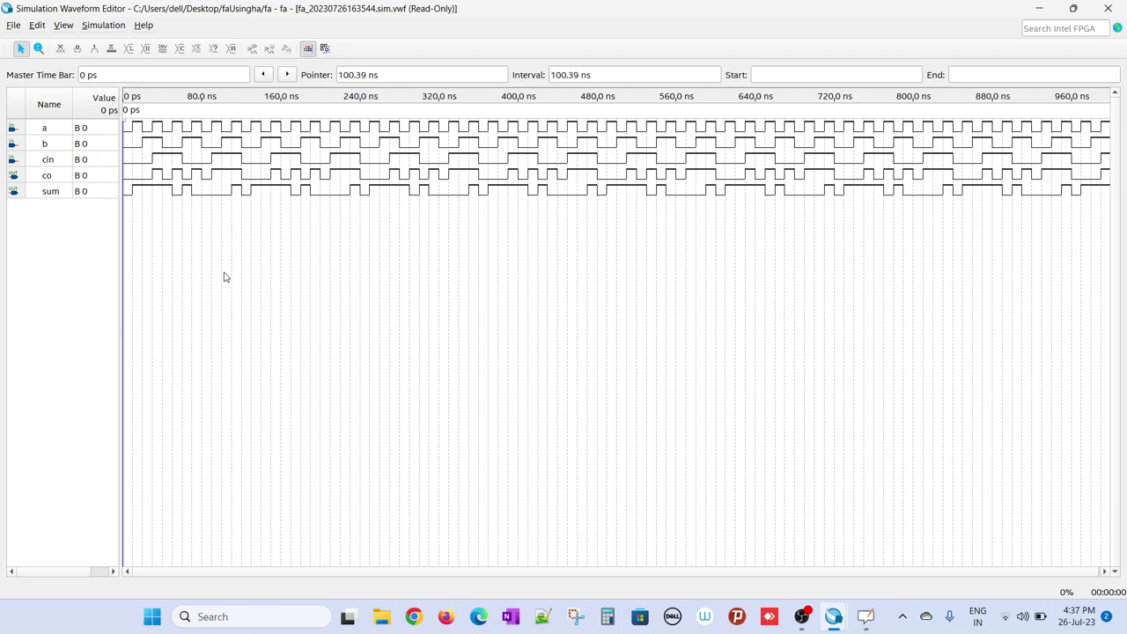
left_click(801, 617)
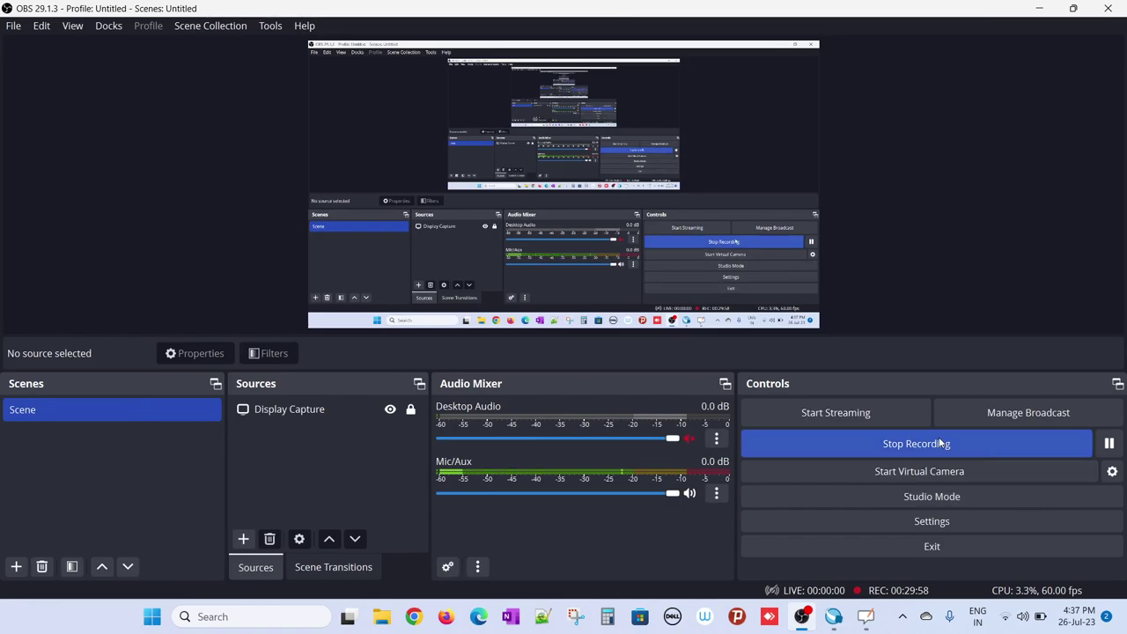